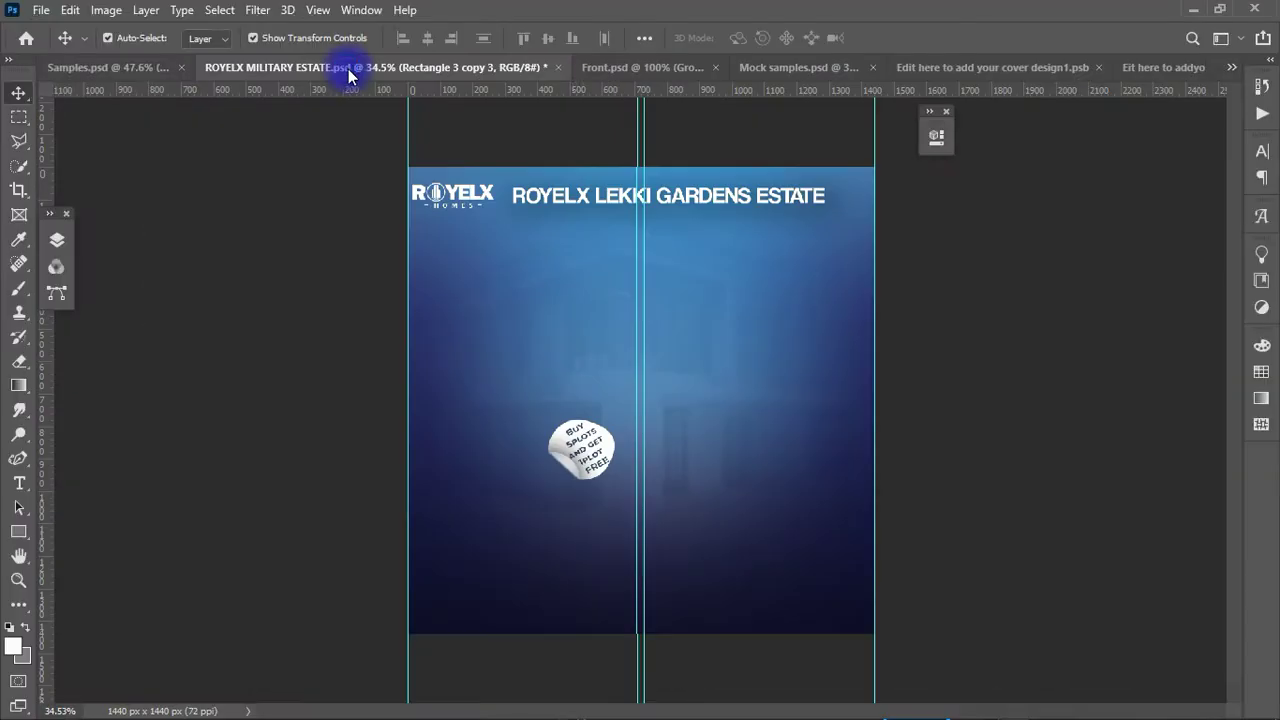
Group the Buy 5plots sticker's ellipse and text layers into Group 3
scroll(535, 425, "up", 3)
left_click(57, 240)
scroll(214, 500, "down", 3)
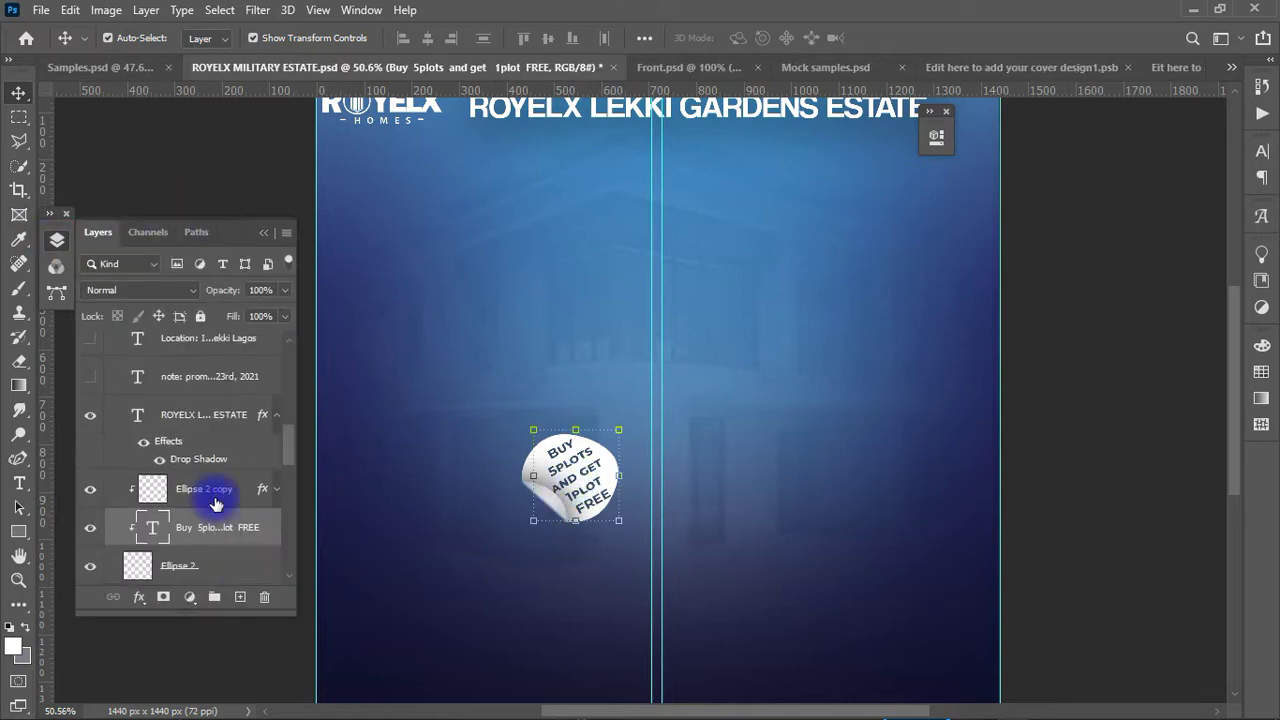
left_click(214, 535, "shift")
key("ctrl+g")
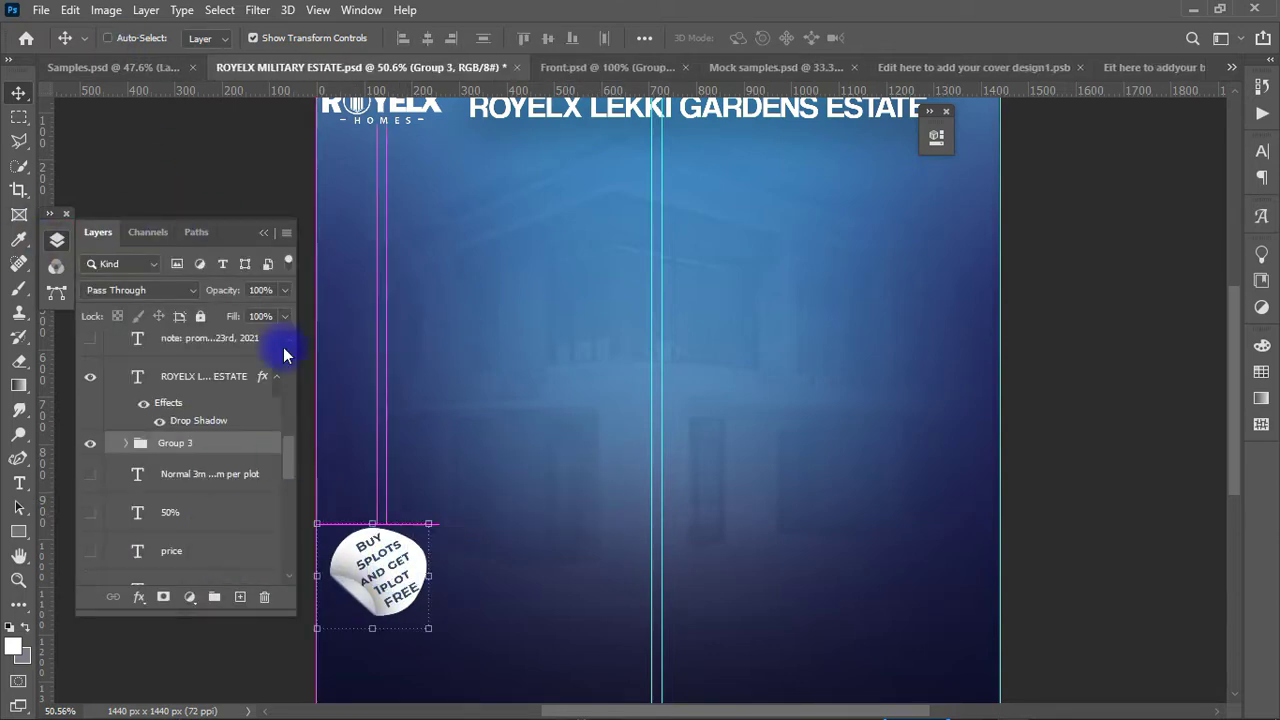
Place the Modern-House-PNG-Clipart image onto the flyer from File Explorer
key("super")
mouse_move(198, 120)
left_mouse_down()
mouse_move(440, 120)
mouse_move(378, 118)
left_mouse_up()
left_click_drag(241, 470, 608, 314)
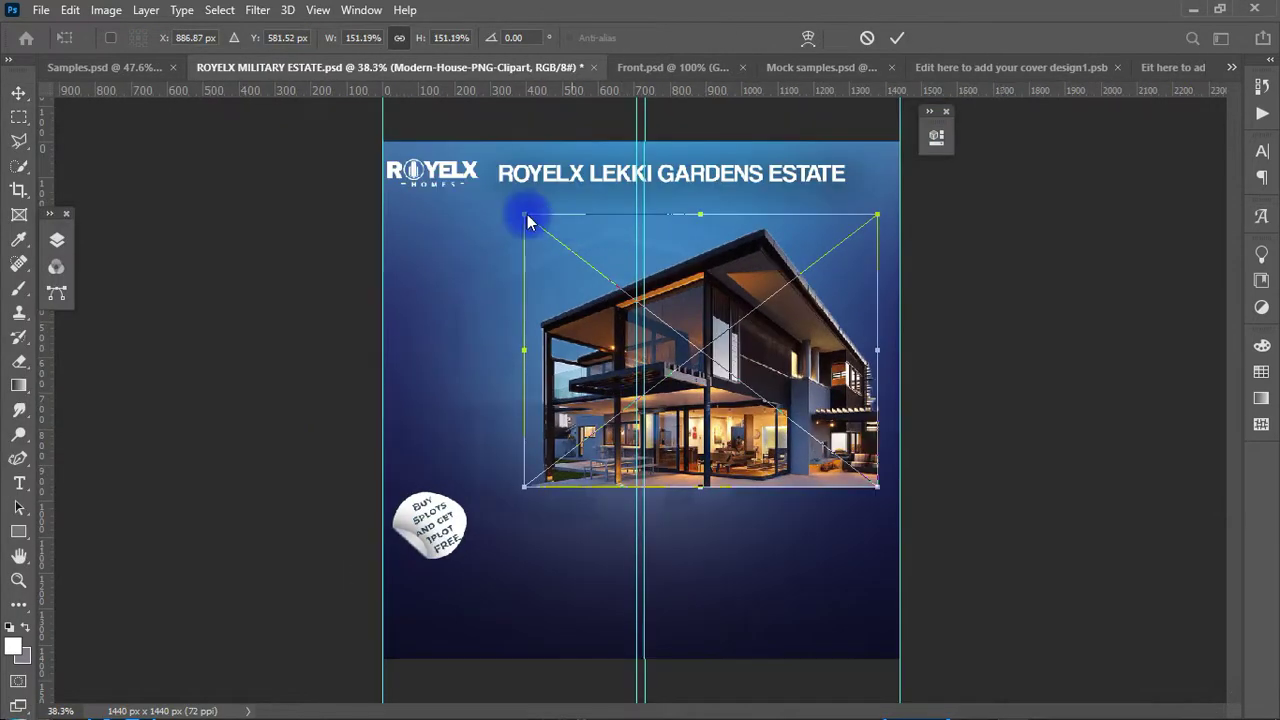
Enlarge the modern house and move the Buy 5plots text above Group 3
left_click_drag(529, 487, 449, 543)
left_click(896, 37)
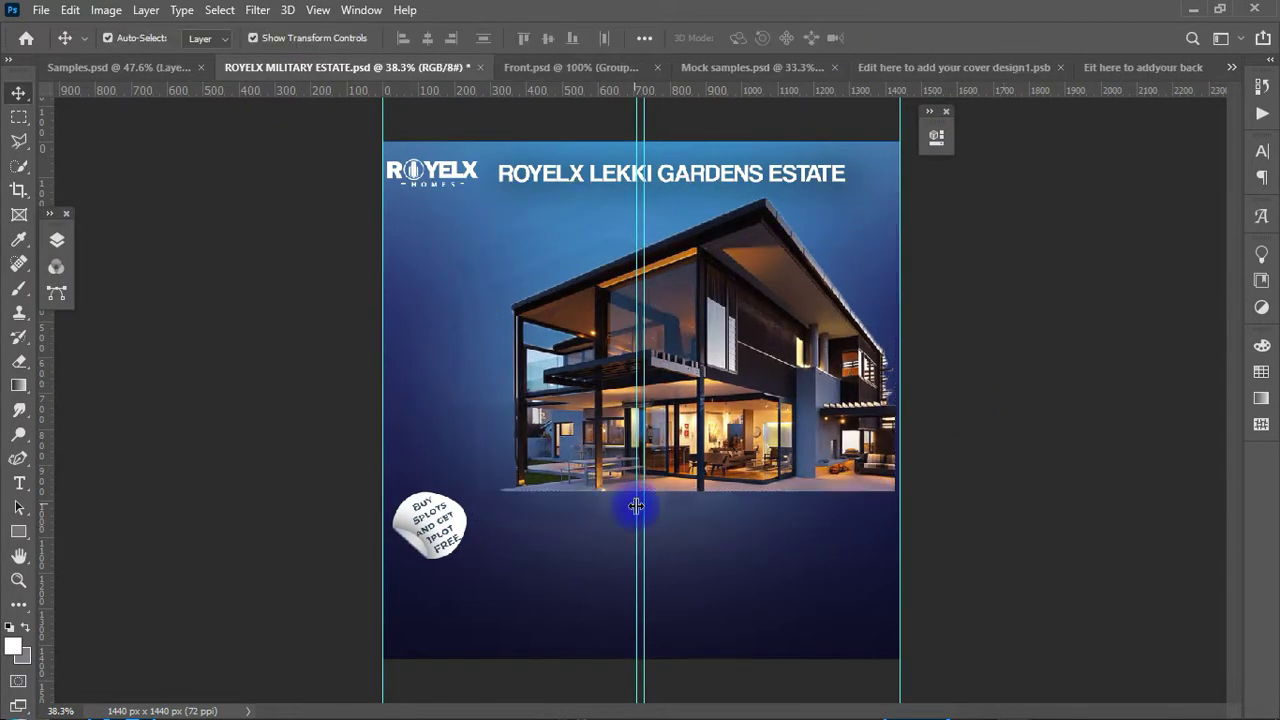
scroll(598, 481, "up", 3)
left_click(400, 540)
key("F7")
left_click_drag(205, 513, 343, 200)
Enlarge the white curl shape and move it under the house's left corner
left_click_drag(411, 601, 514, 514)
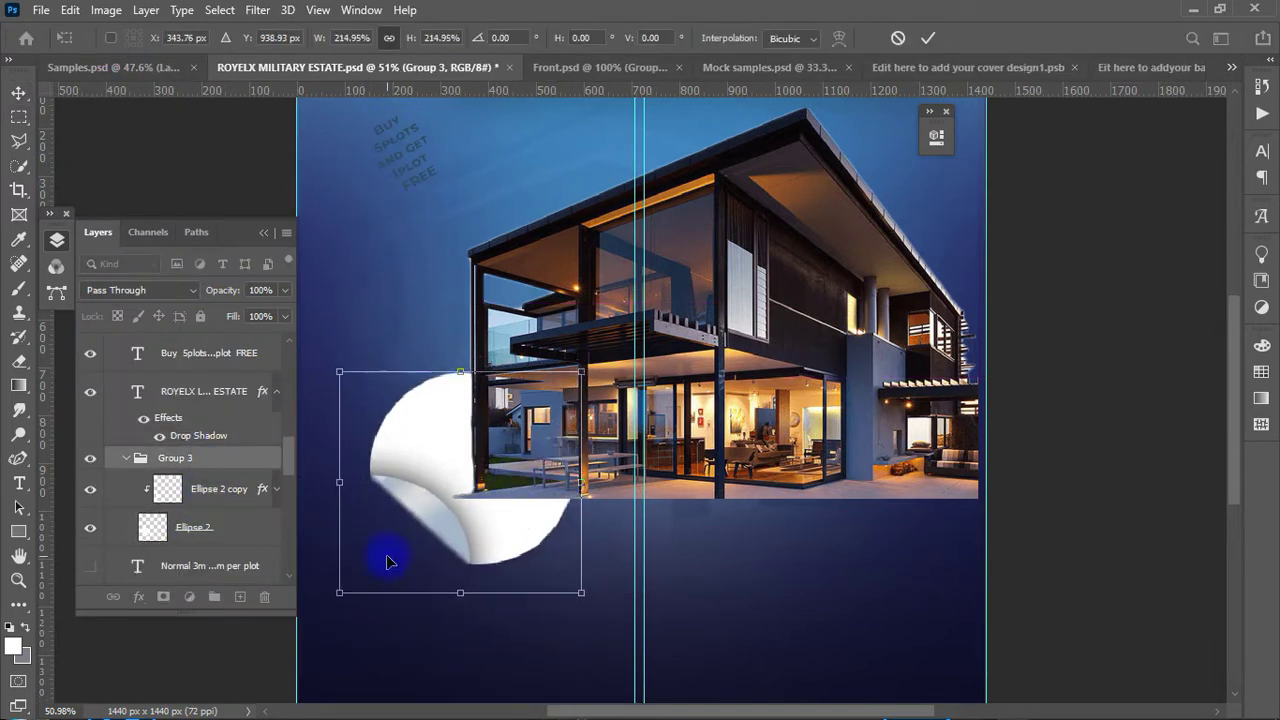
mouse_move(470, 430)
left_mouse_down()
mouse_move(516, 490)
mouse_move(357, 708)
left_mouse_up()
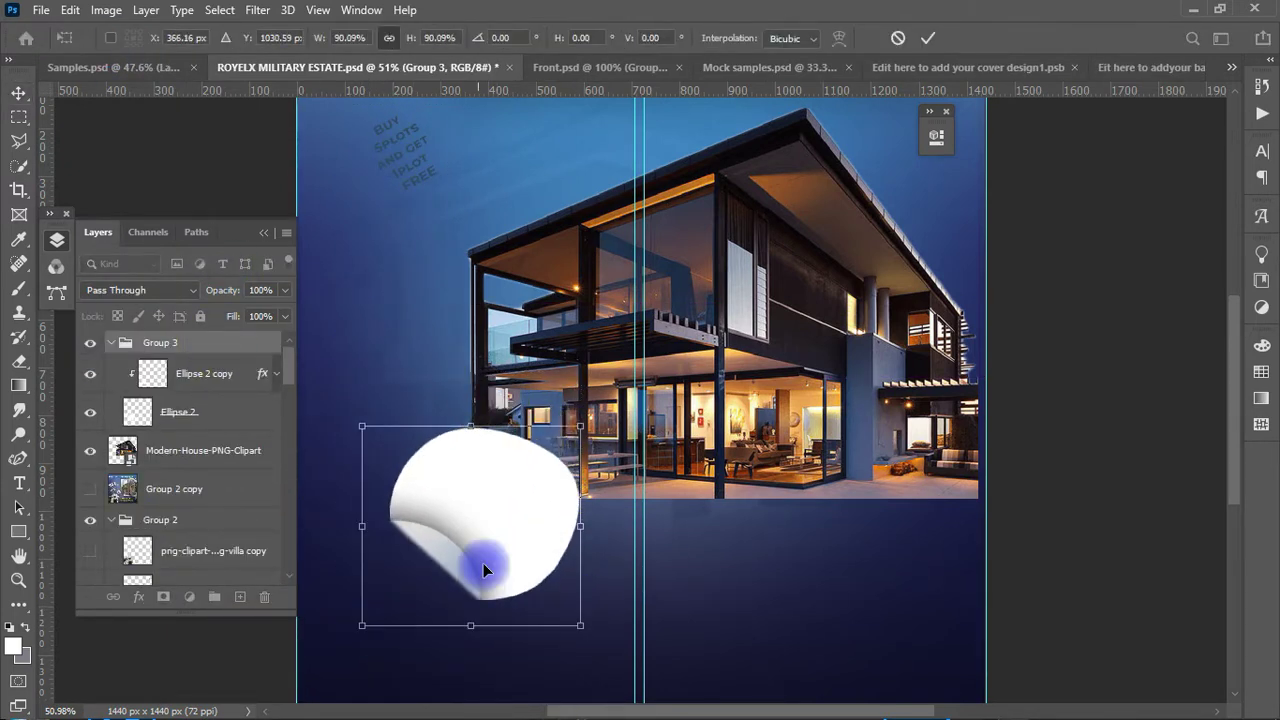
key("Return")
Place the double-storey-semi-detached-house image onto the white curl
left_click(366, 708)
left_click(85, 672)
left_click_drag(307, 110, 299, 104)
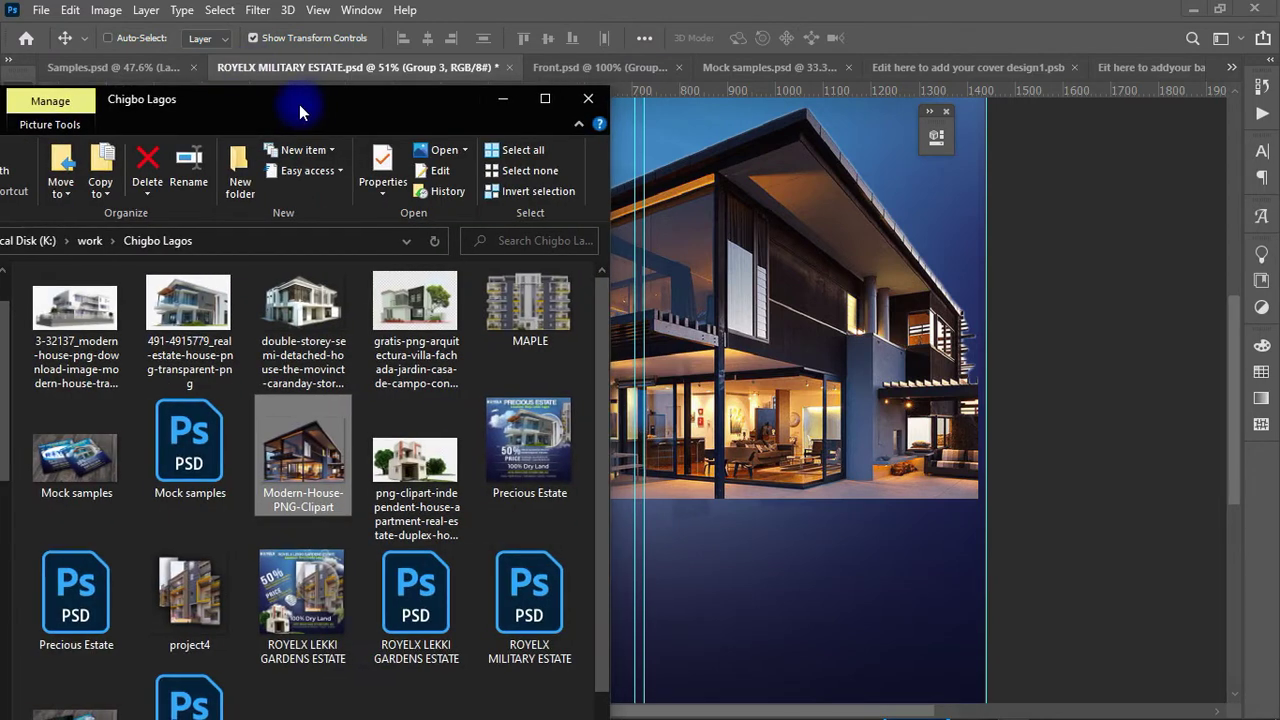
mouse_move(302, 305)
left_mouse_down()
mouse_move(612, 478)
mouse_move(547, 540)
left_mouse_up()
key("Return")
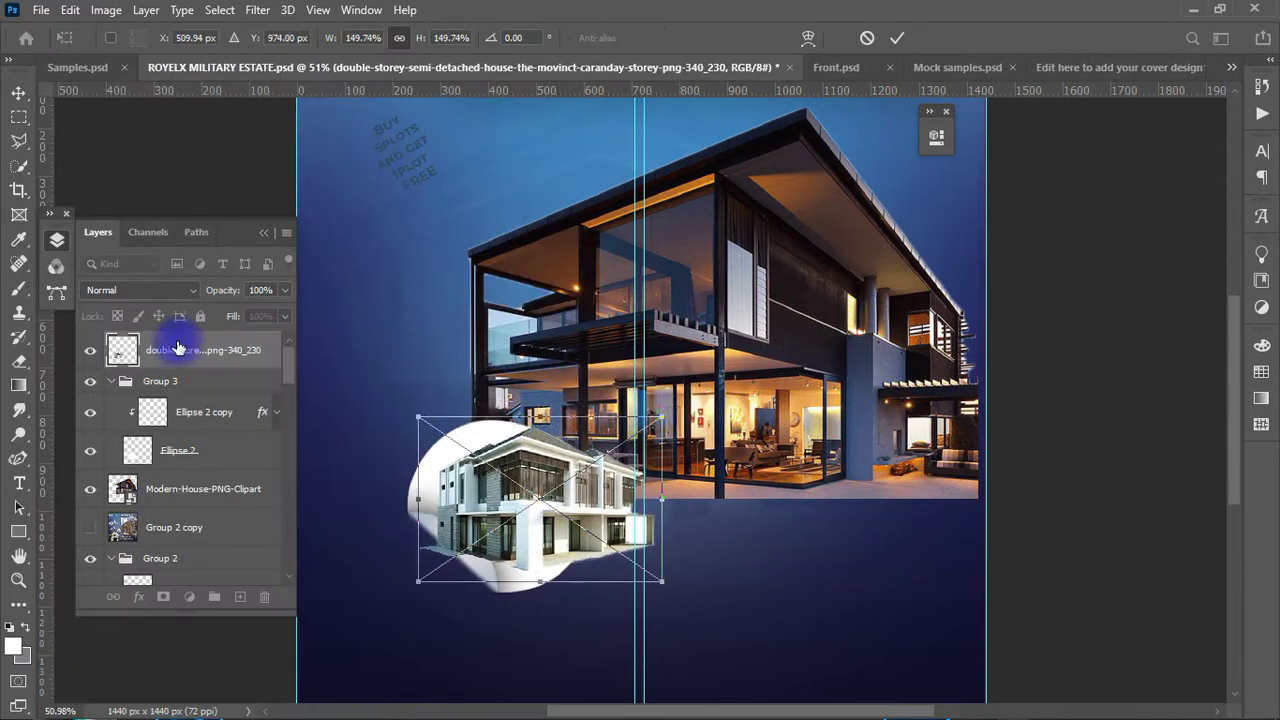
Clip the double-storey house into Group 3, duplicate it, and resize both copies
left_click_drag(171, 337, 171, 430)
key("ctrl+j")
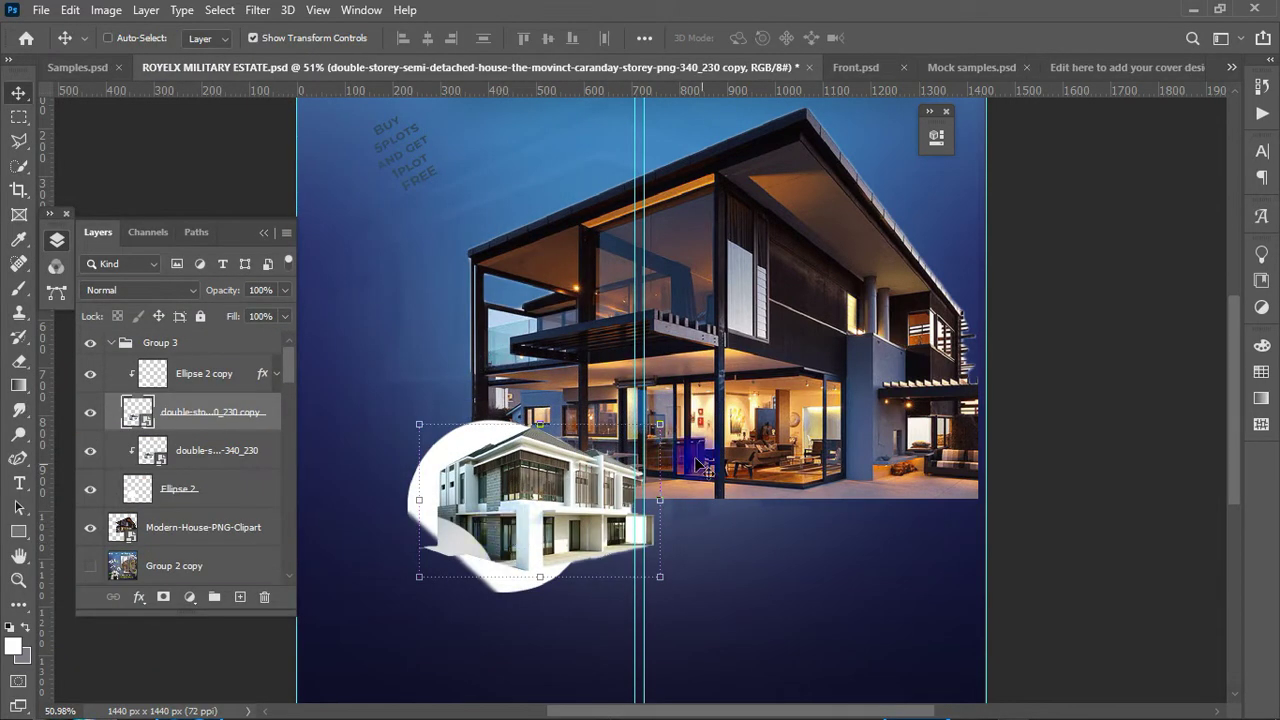
left_click(217, 450, "shift")
key("ctrl+t")
key("Return")
Mask the house copy with a larger brush and move it to the top of Group 3
left_click(210, 412)
left_click(117, 38)
left_click(117, 38)
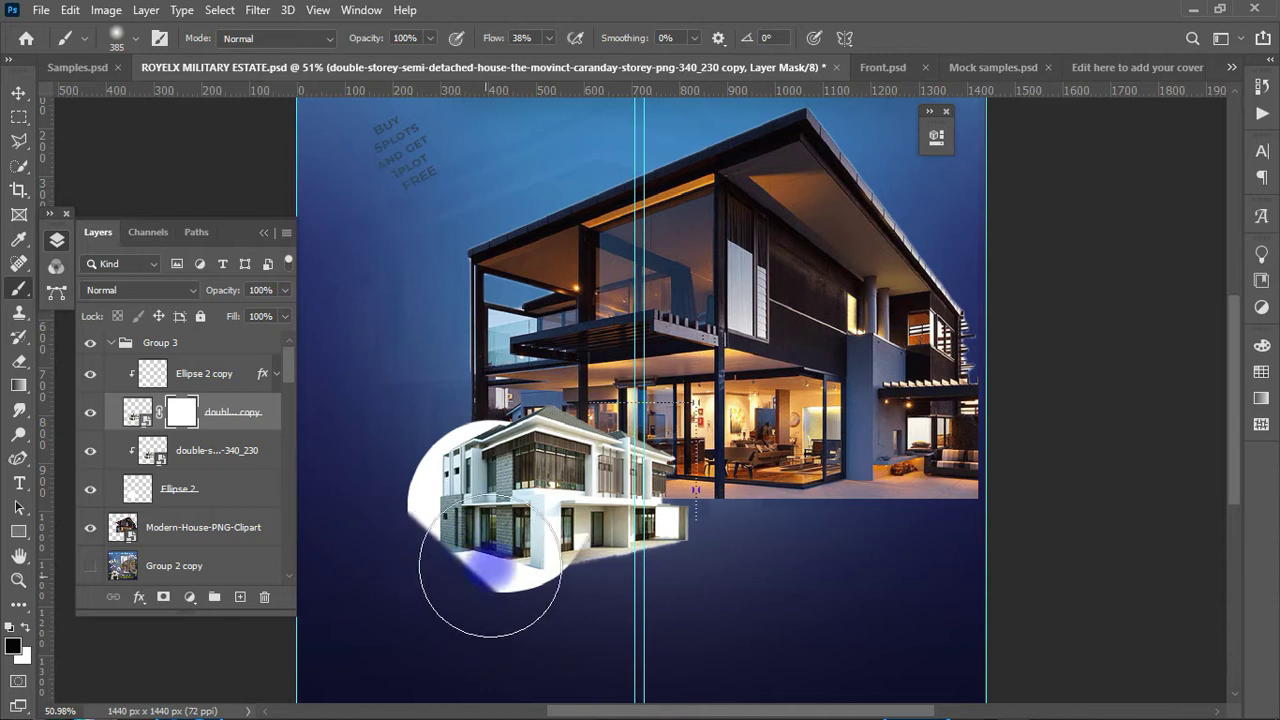
left_click(18, 96)
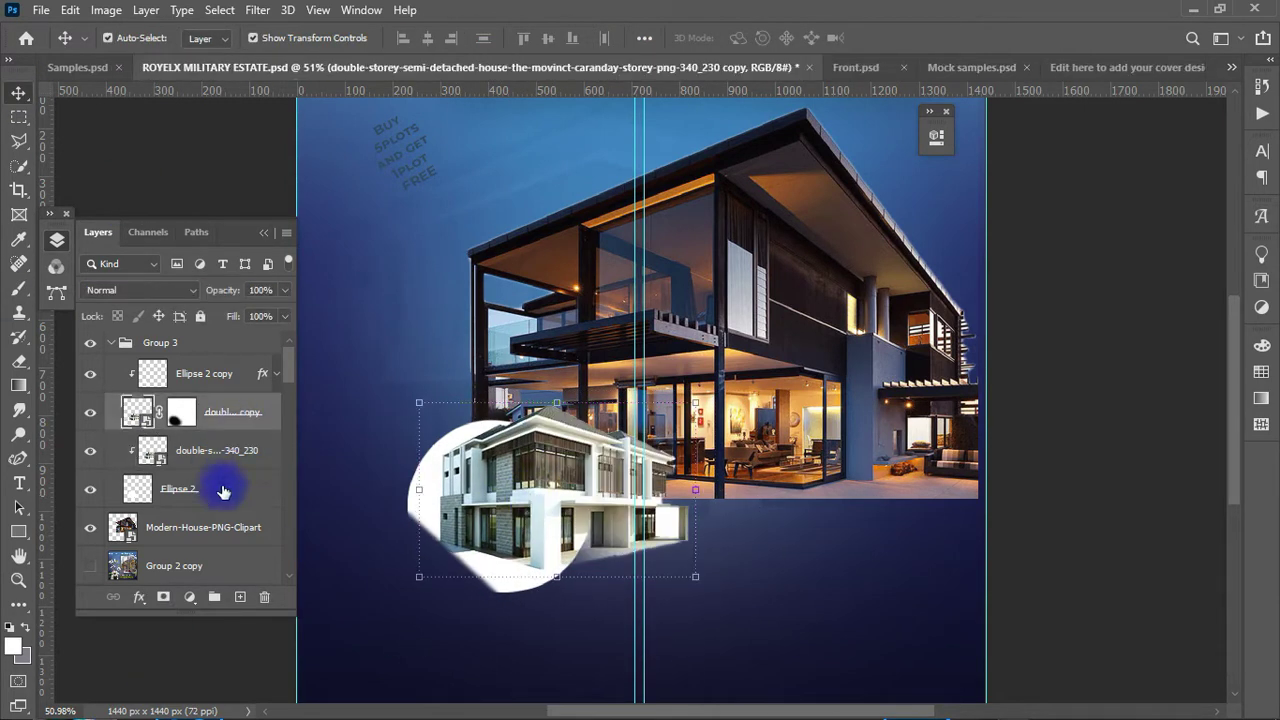
left_click_drag(215, 412, 214, 370)
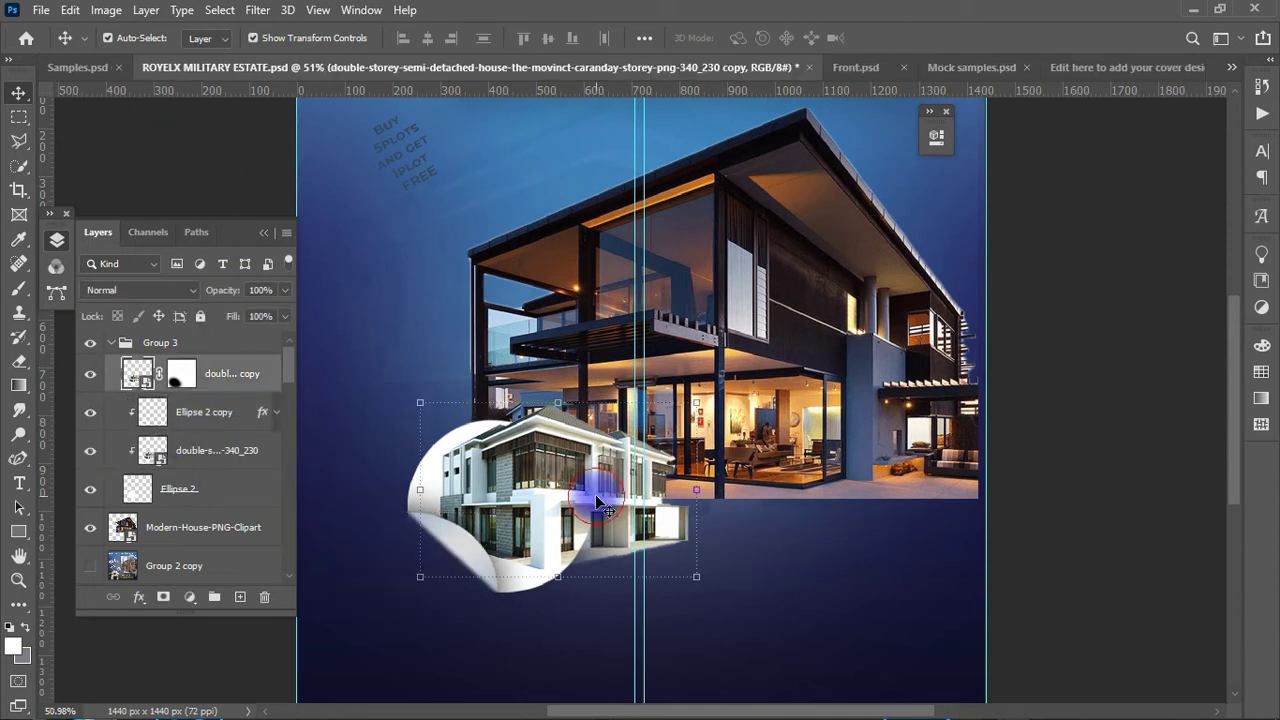
Nudge the original double-storey house slightly left and down
left_click(214, 450)
key("Down")
key("Down")
key("Left")
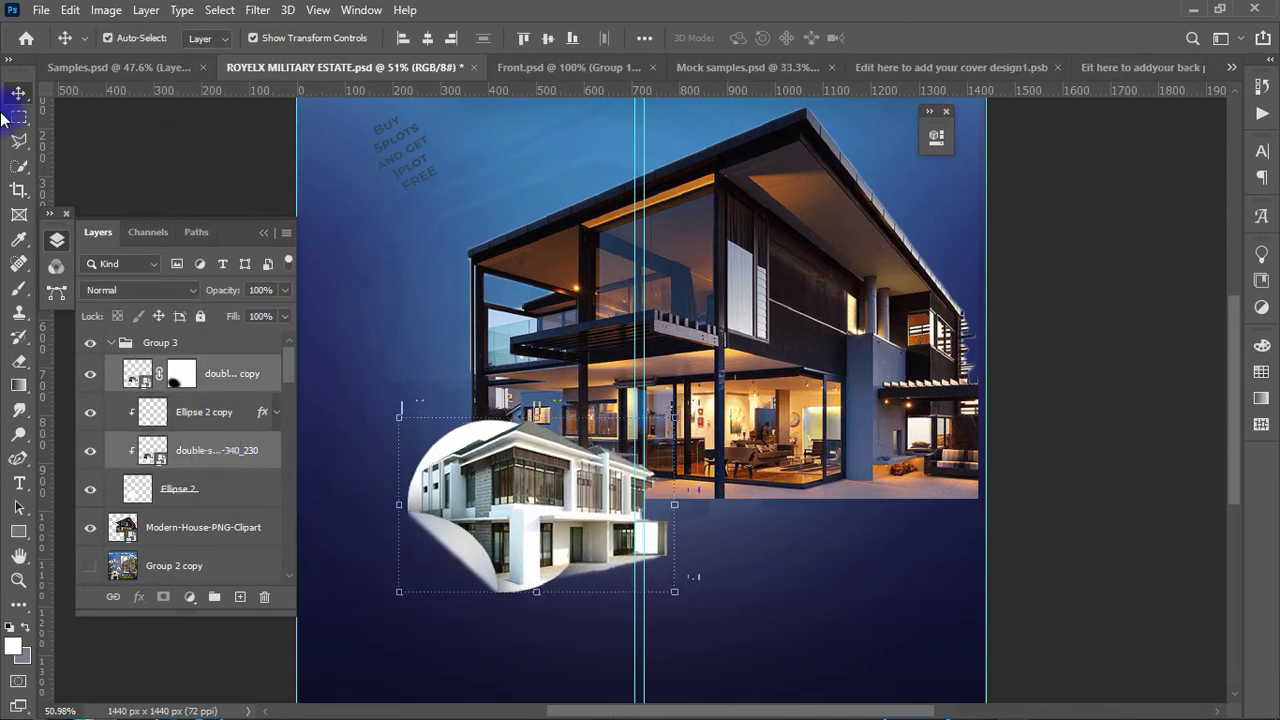
Zoom in on the house copy's porch and edit its layer mask
left_click(207, 383)
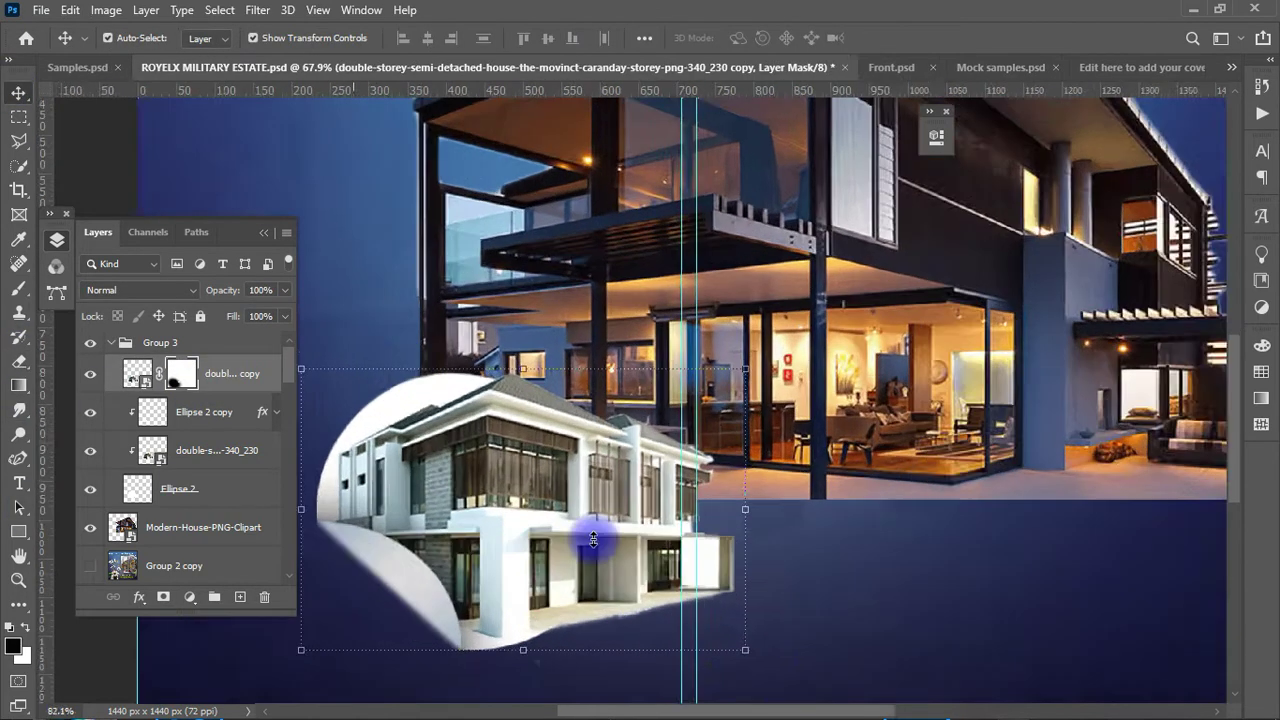
left_click_drag(586, 528, 792, 492)
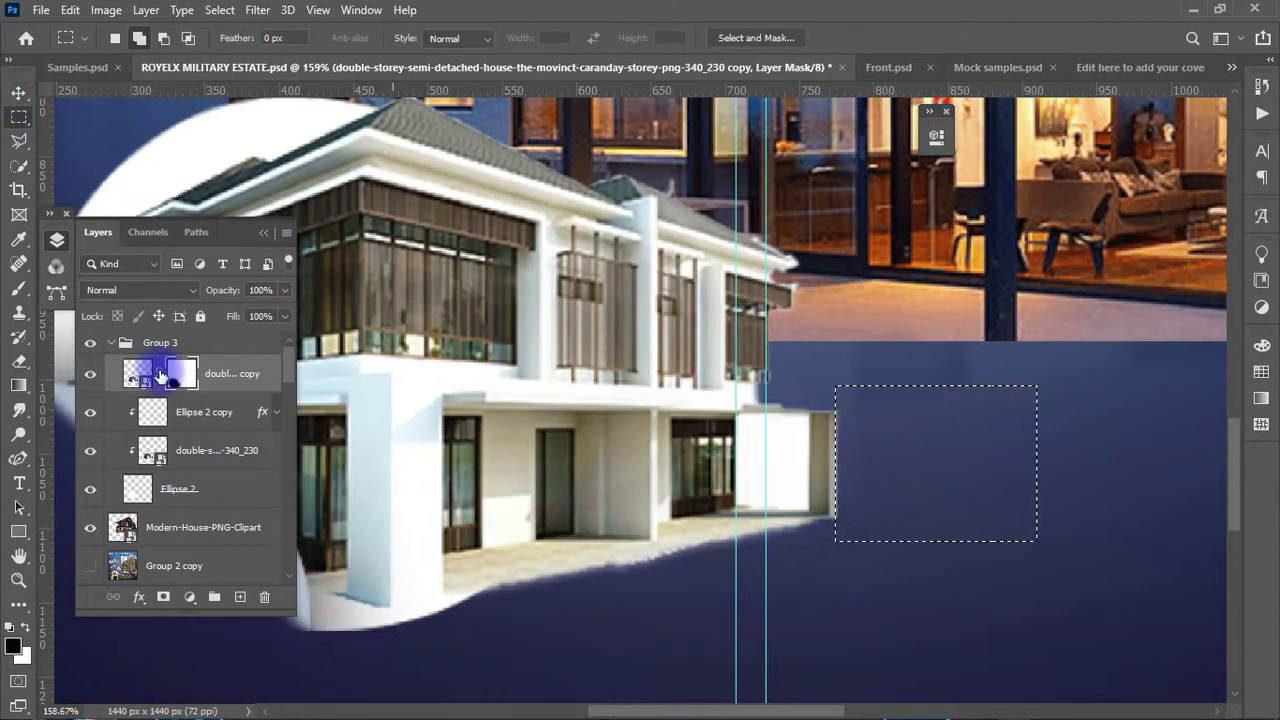
right_click(249, 400)
left_click(806, 394)
scroll(784, 335, "up", 5)
right_click(857, 355)
left_click_drag(749, 294, 663, 349)
scroll(808, 192, "up", 3)
Mark and clear rectangular and lasso selections beside the porch
left_click_drag(713, 420, 709, 297)
right_click(740, 50)
left_click(843, 49)
scroll(740, 540, "down", 5)
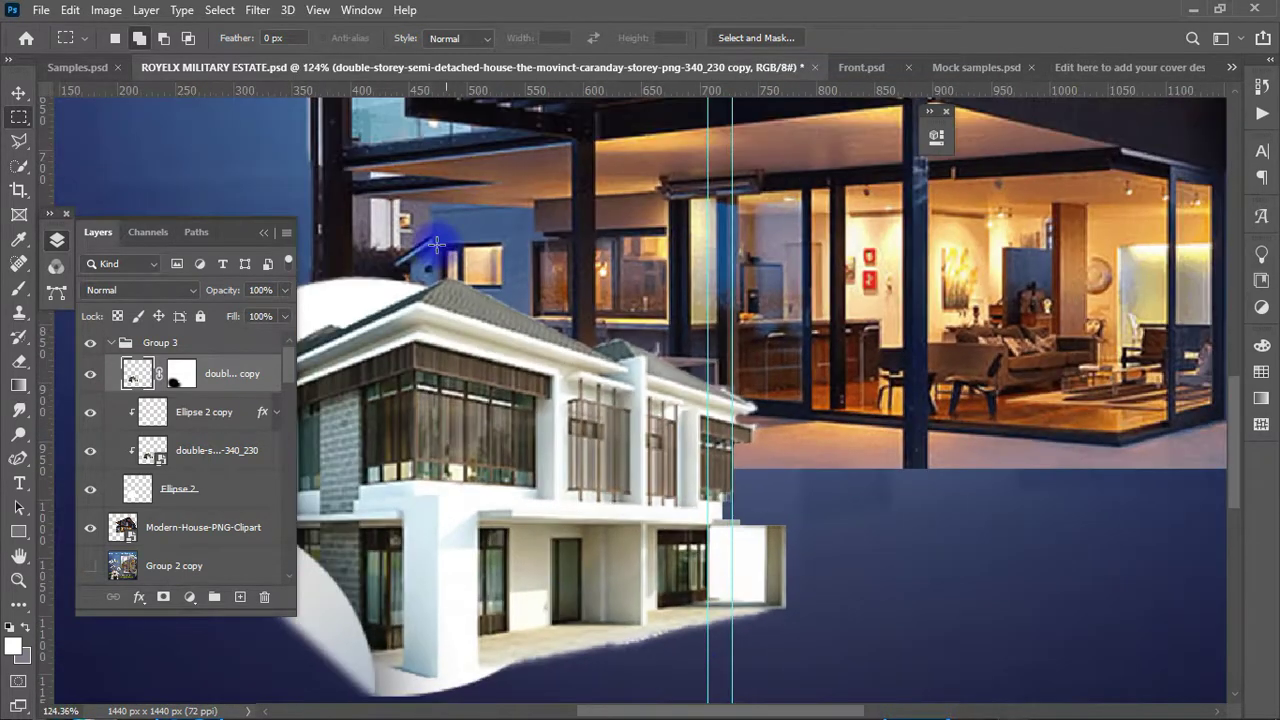
scroll(462, 347, "up", 3)
right_click(17, 118)
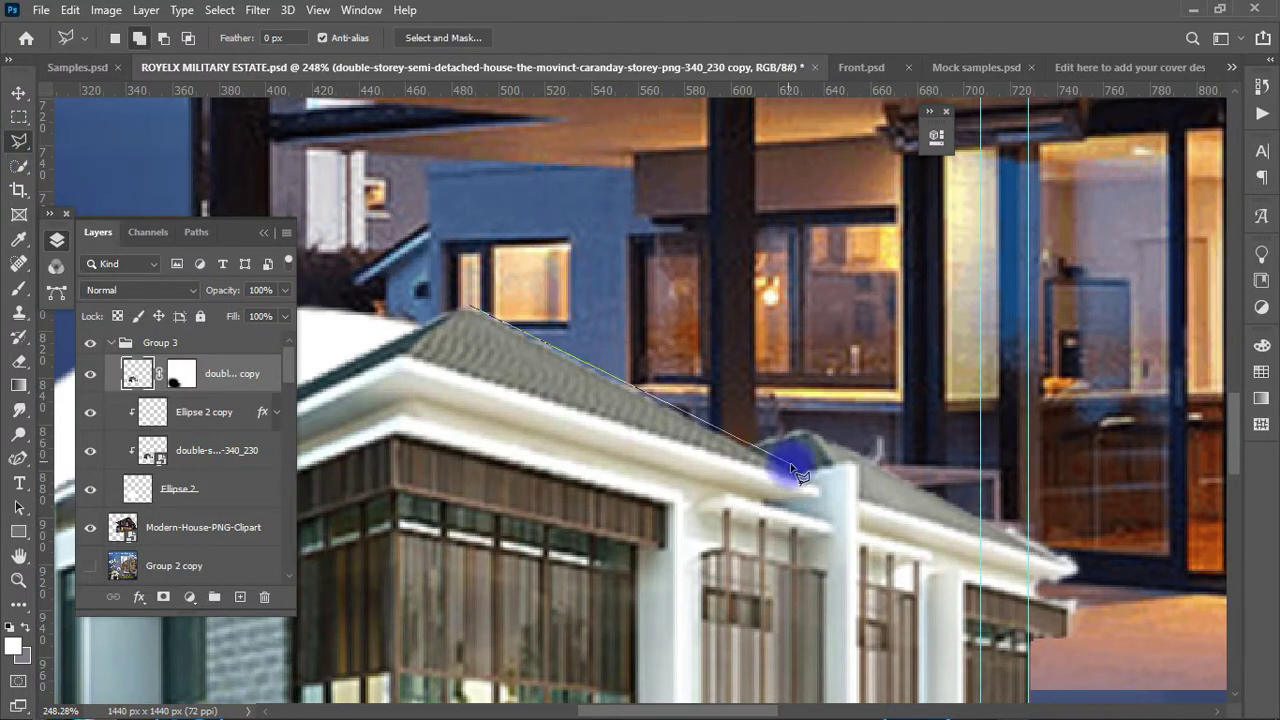
scroll(520, 250, "up", 2)
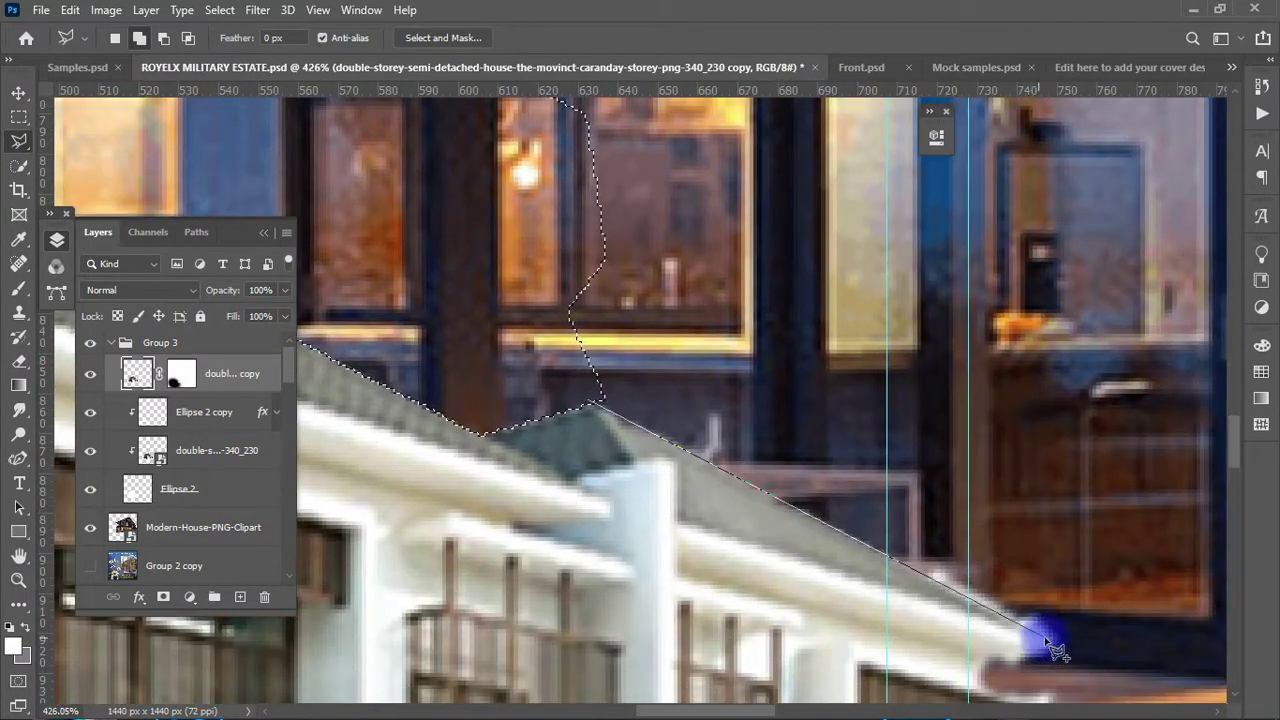
right_click(744, 326)
left_click(765, 337)
Trace the roofline and curl edge with the Polygonal Lasso and apply it to the mask
left_click_drag(700, 712, 610, 712)
left_click(1063, 200)
left_click(690, 391)
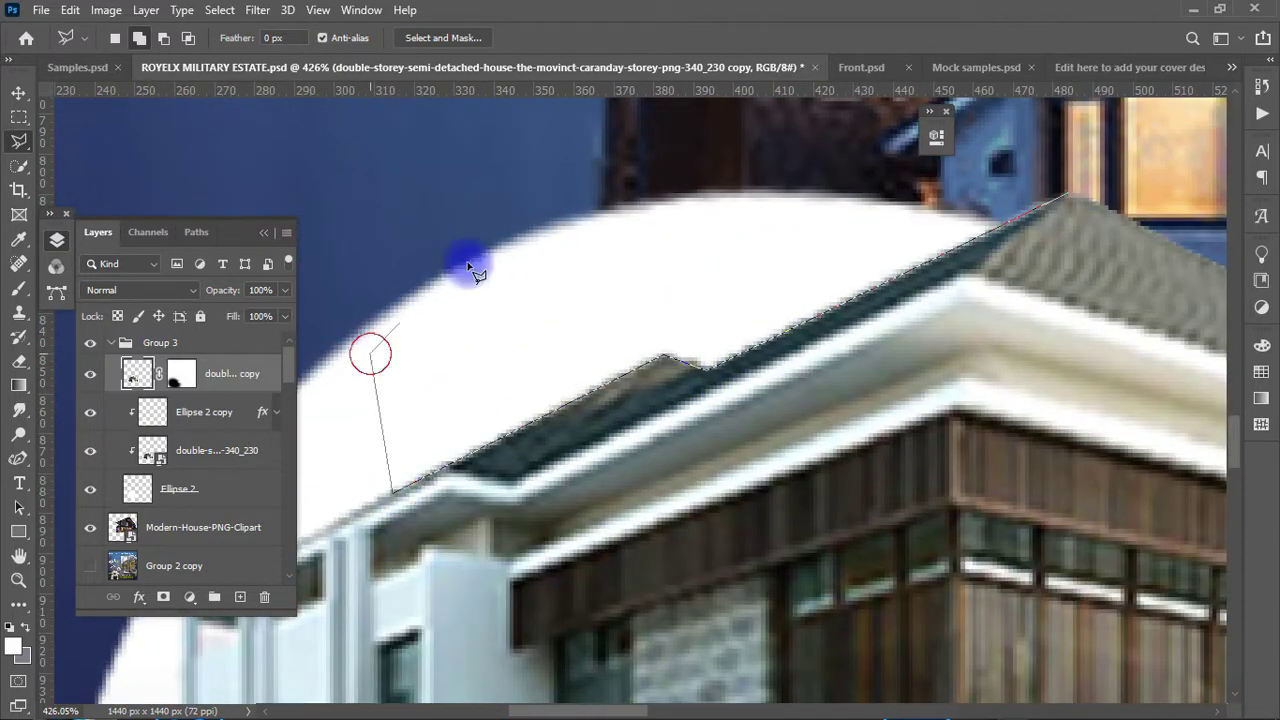
scroll(650, 505, "left", 5)
left_click(650, 500)
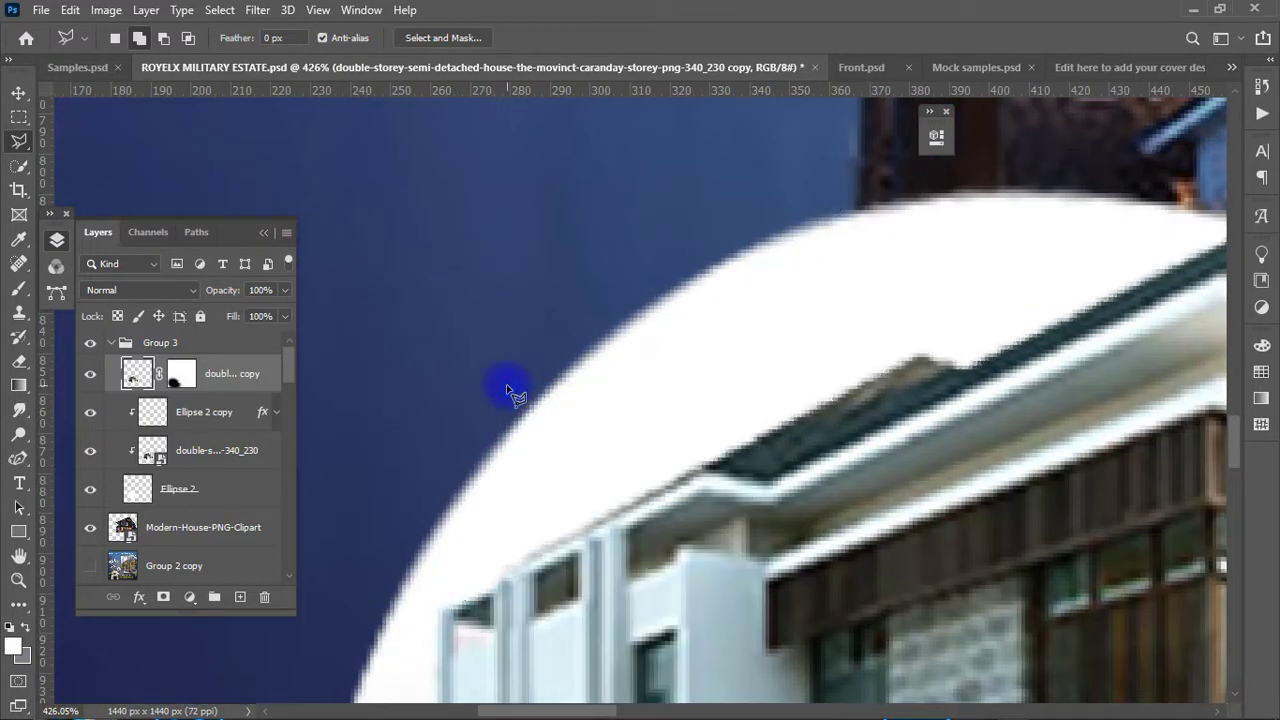
scroll(507, 390, "down", 5)
scroll(986, 557, "up", 4)
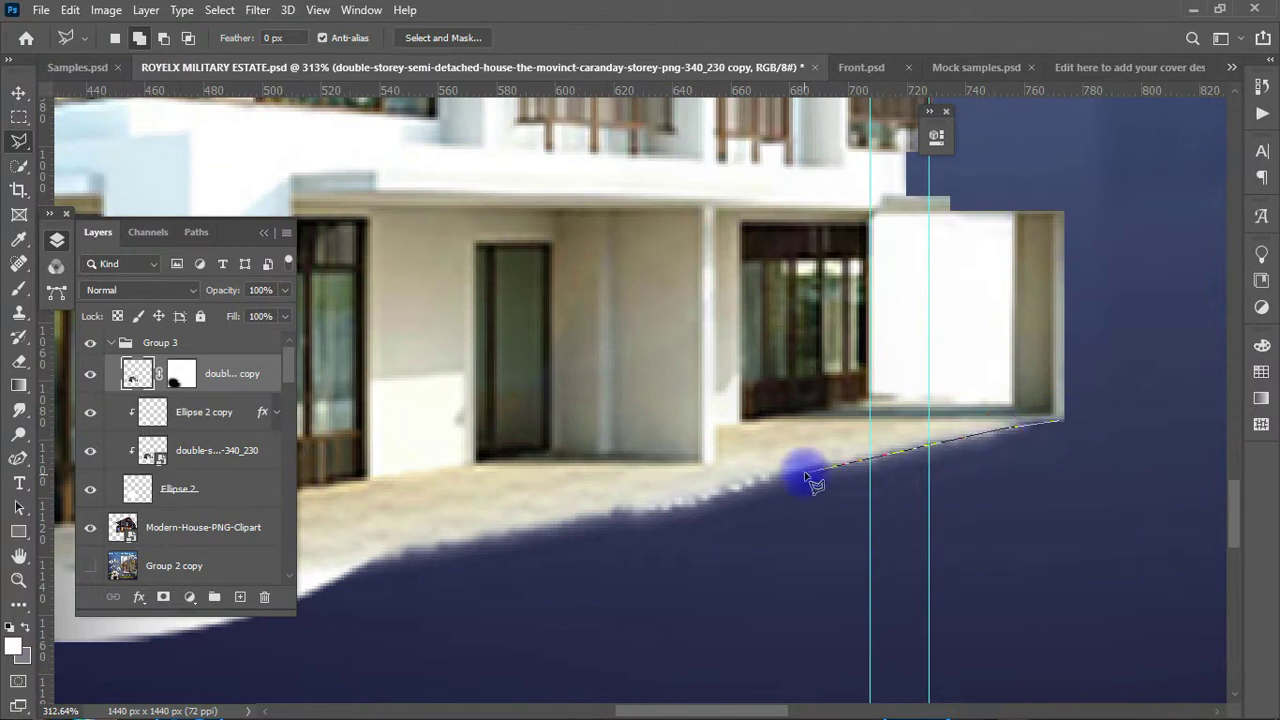
double_click(1093, 562)
right_click(1093, 562)
left_click(889, 220)
scroll(641, 634, "down", 5)
scroll(645, 640, "down", 2)
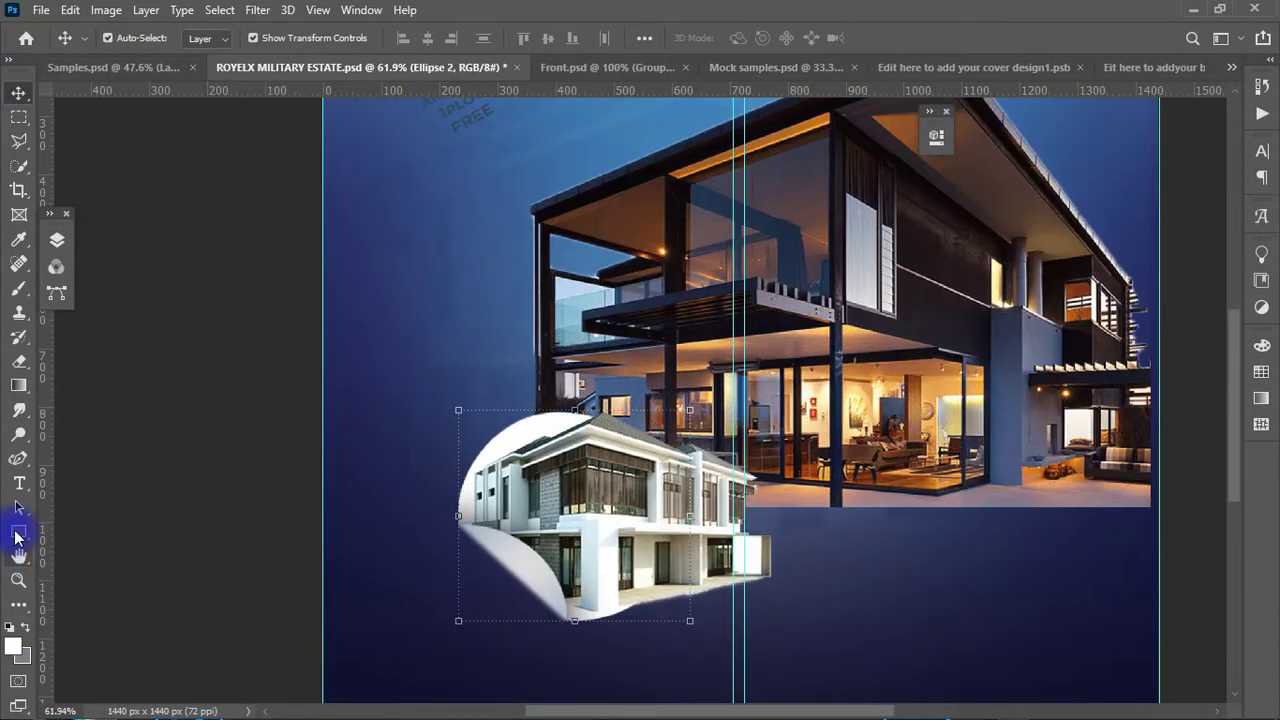
Switch to the Rectangle tool, check fill colours, and select the Ellipse 2 curl layer
left_click(19, 531)
left_click(100, 531)
left_click(209, 37)
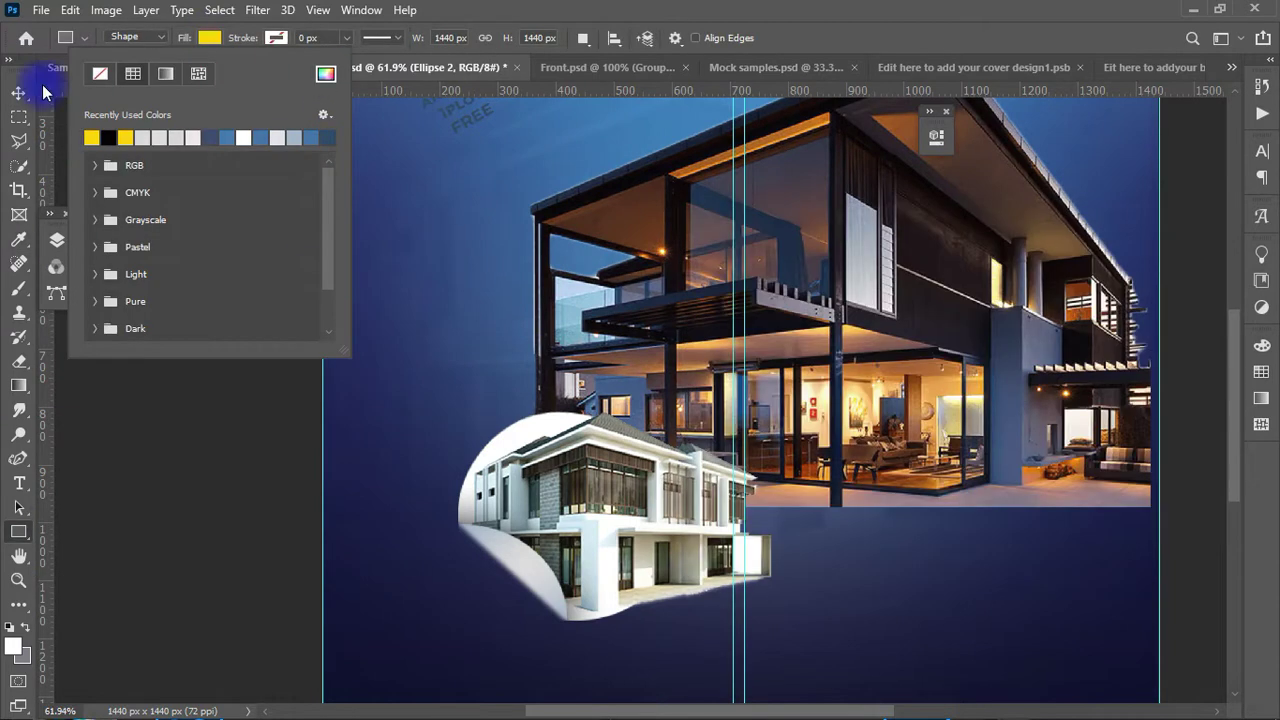
left_click(19, 92)
left_click(423, 457)
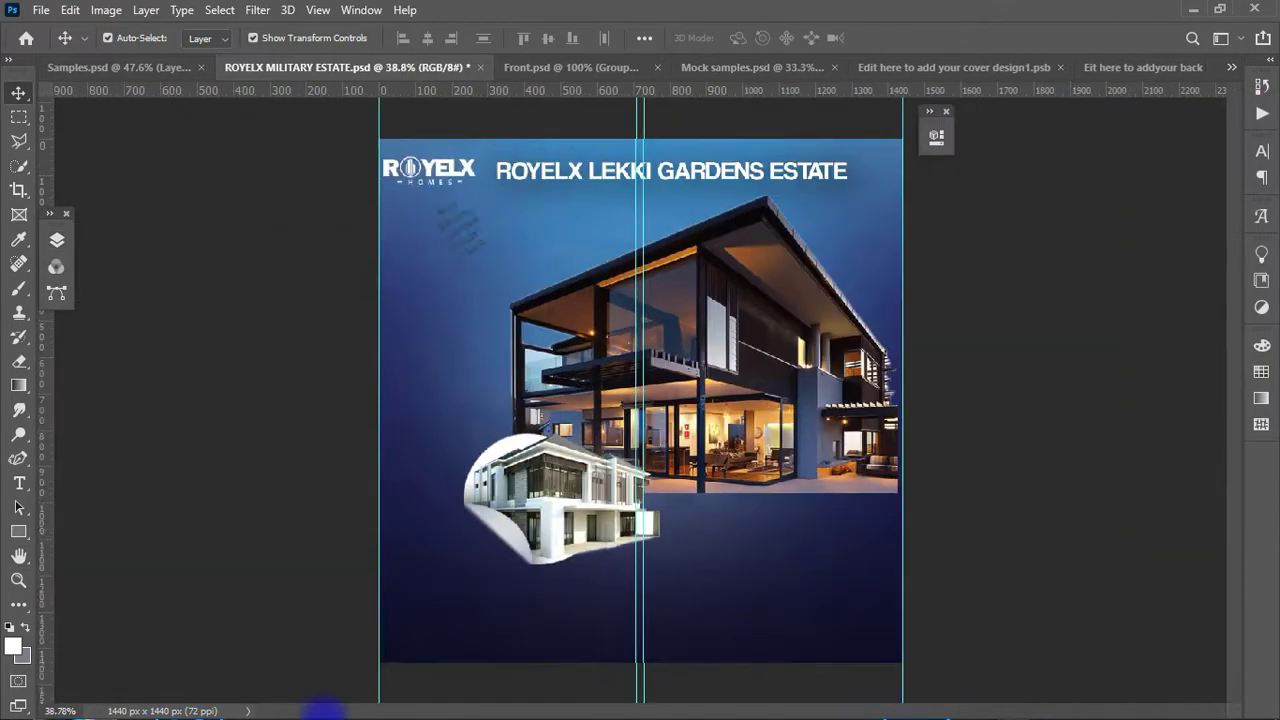
Copy the ROYELX MILITARY ESTATE promo message from WhatsApp and draw a text box left of the house
key("super")
left_click(500, 700)
left_click_drag(601, 336, 565, 520)
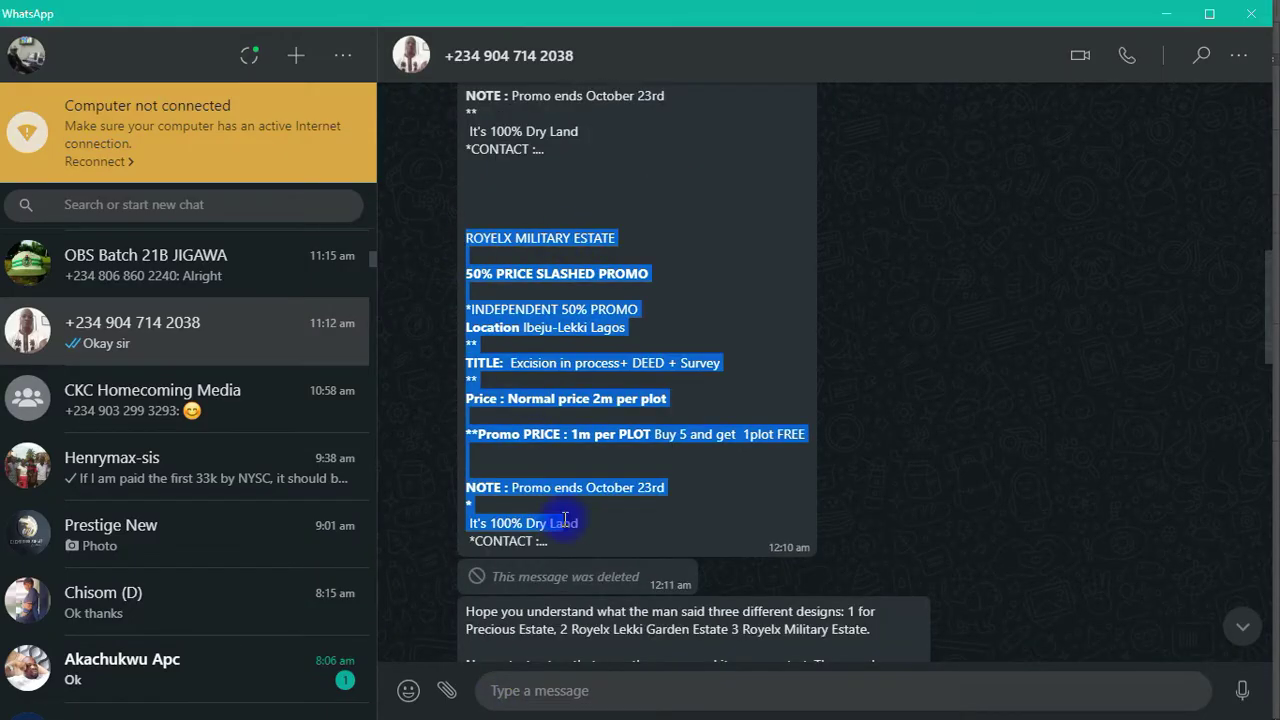
left_click(1163, 33)
left_click_drag(399, 297, 500, 401)
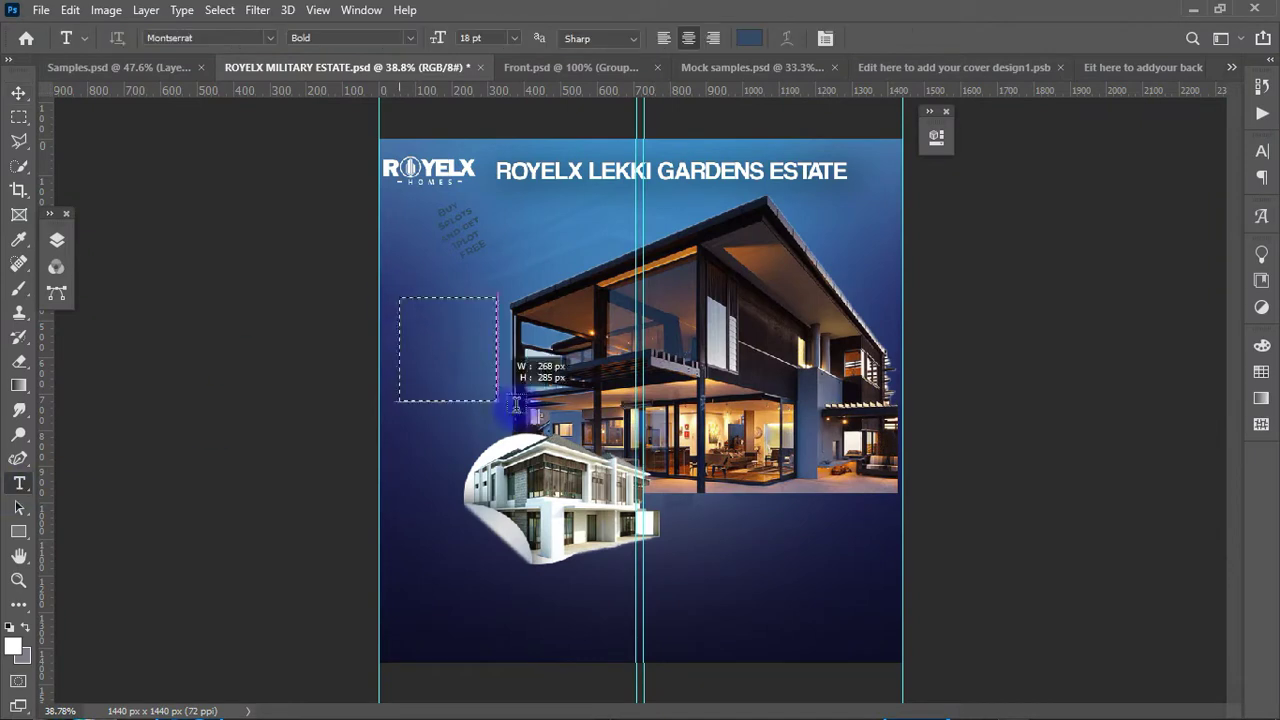
Paste the promo text and fit the block beside the house
key("ctrl+v")
key("Escape")
scroll(640, 400, "down", 2)
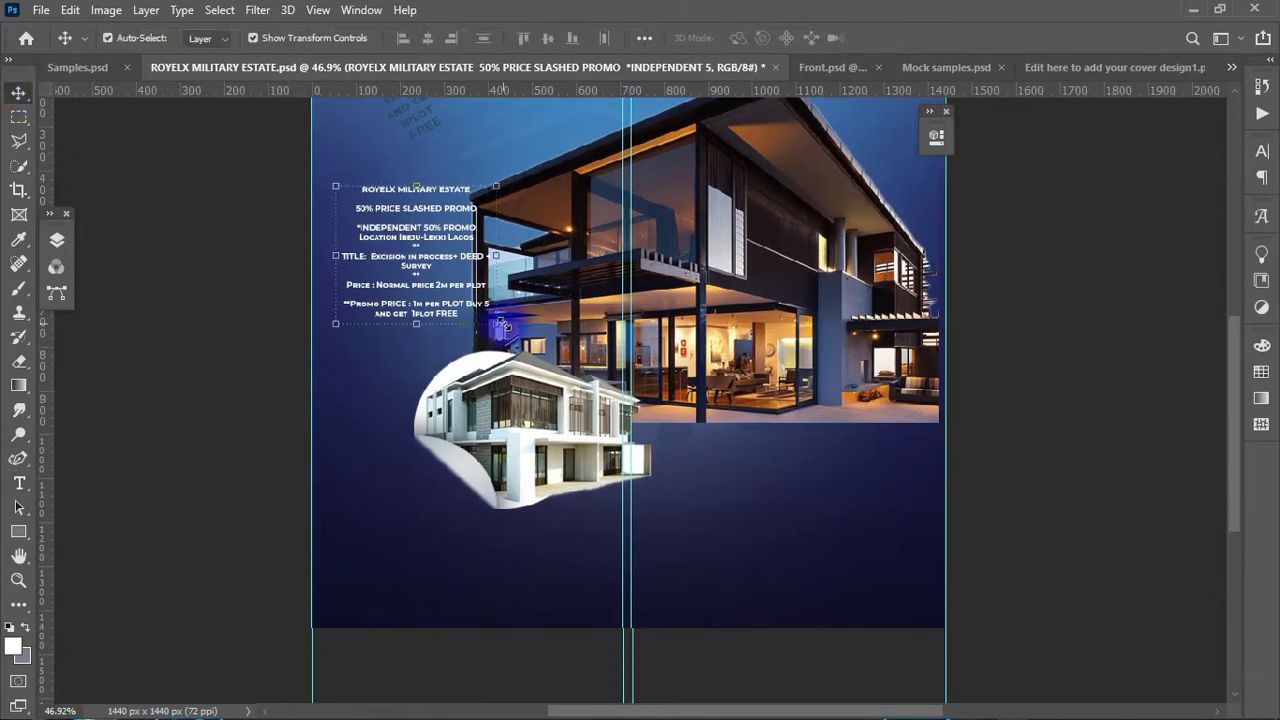
key("ctrl+t")
left_click_drag(450, 280, 880, 600)
scroll(640, 400, "up", 2)
scroll(500, 300, "up", 3)
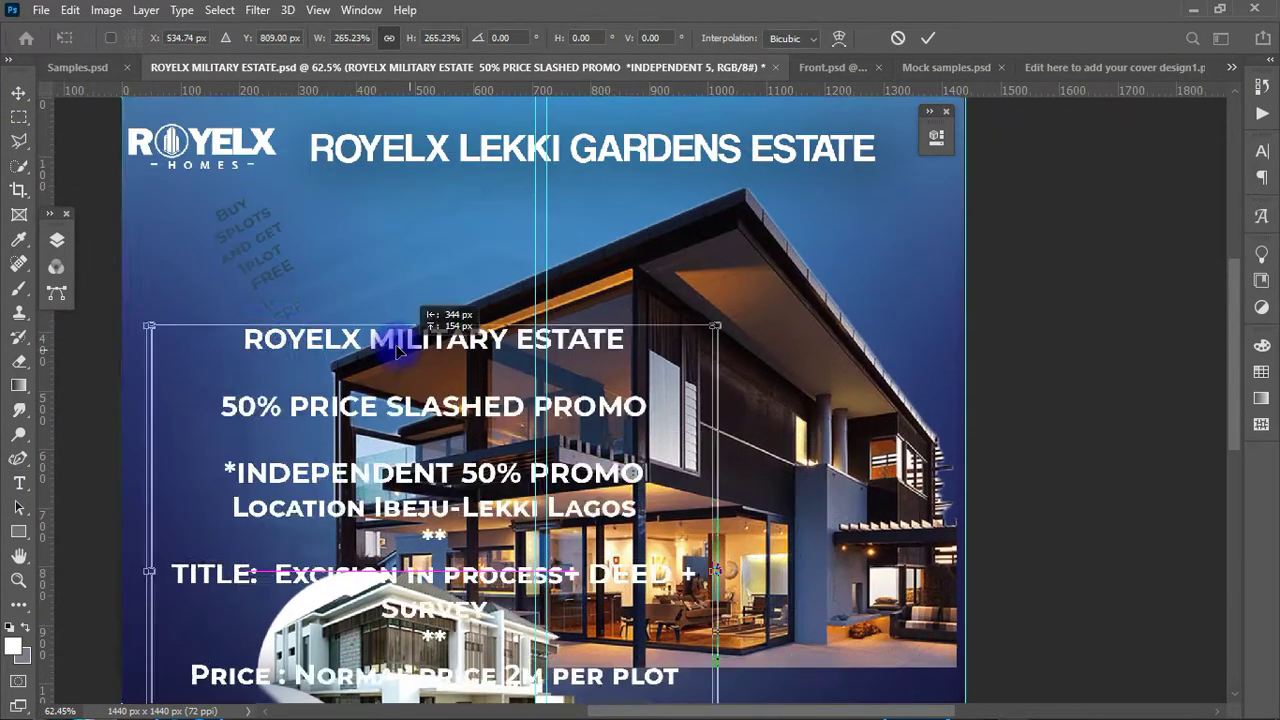
scroll(462, 186, "up", 2)
Change the heading from LEKKI GARDENS to MILITARY
double_click(530, 205)
type("m")
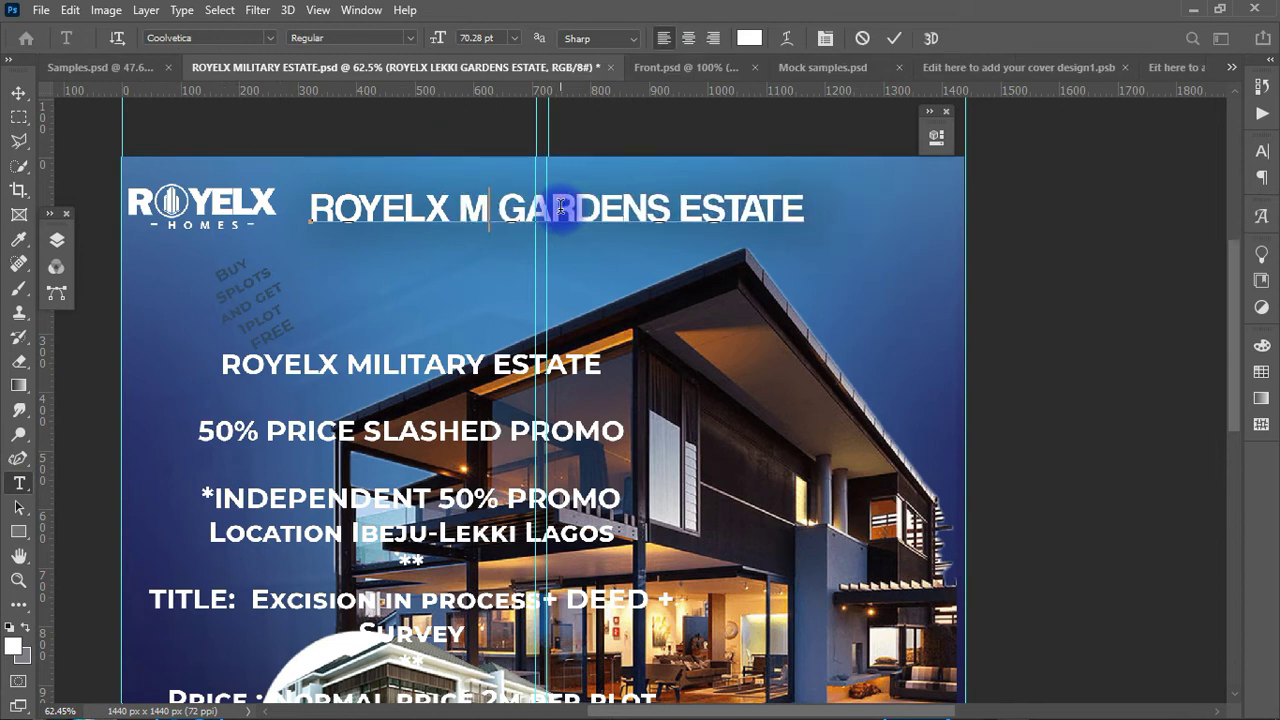
key("BackSpace")
left_click(18, 92)
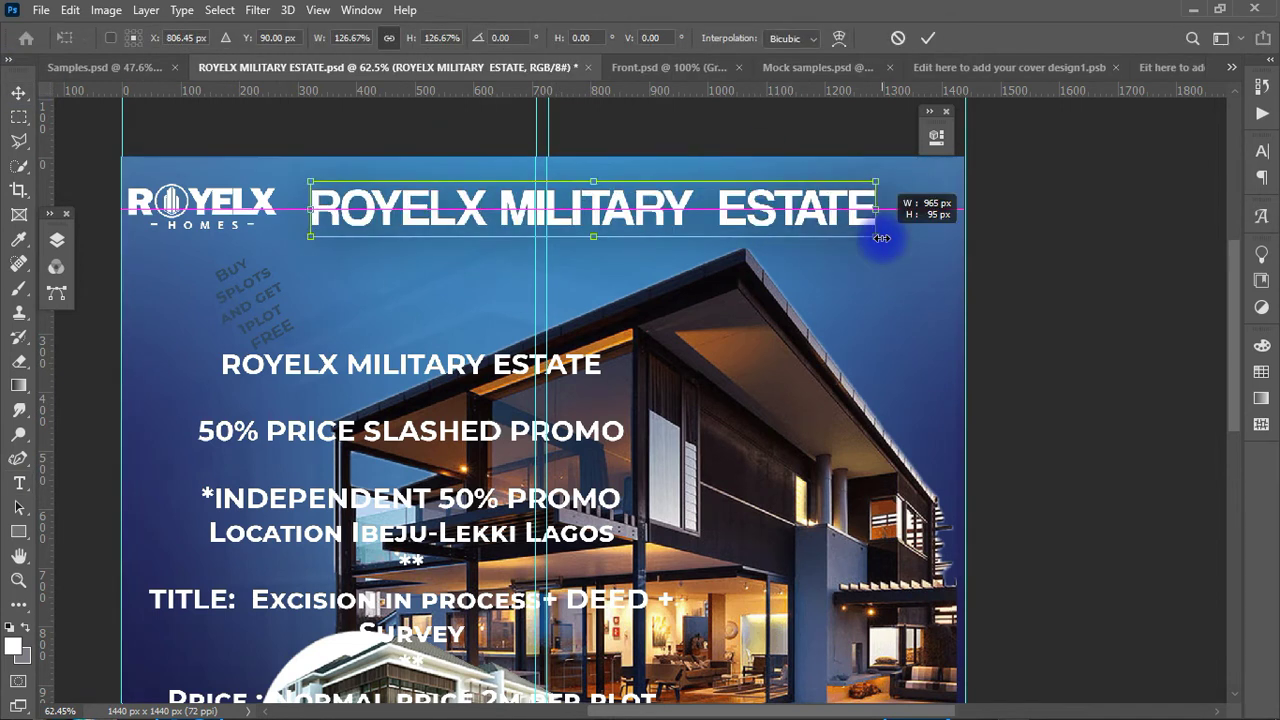
Shrink the promo details block into the top-left corner
left_click(371, 357)
scroll(400, 330, "down", 3)
scroll(400, 330, "down", 2)
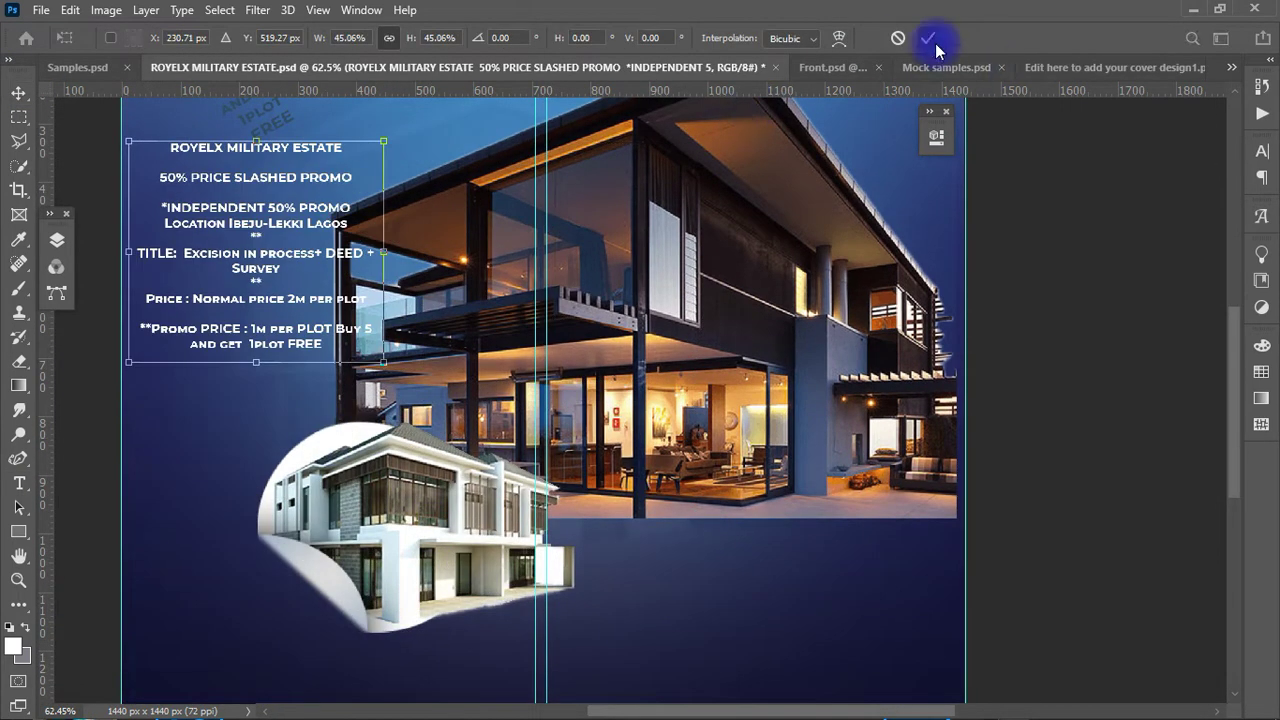
left_click(929, 38)
scroll(432, 625, "down", 1)
left_click(56, 240)
scroll(186, 491, "down", 3)
Try rotating the 50% text, discard it, and select the 50% layer
scroll(197, 500, "down", 2)
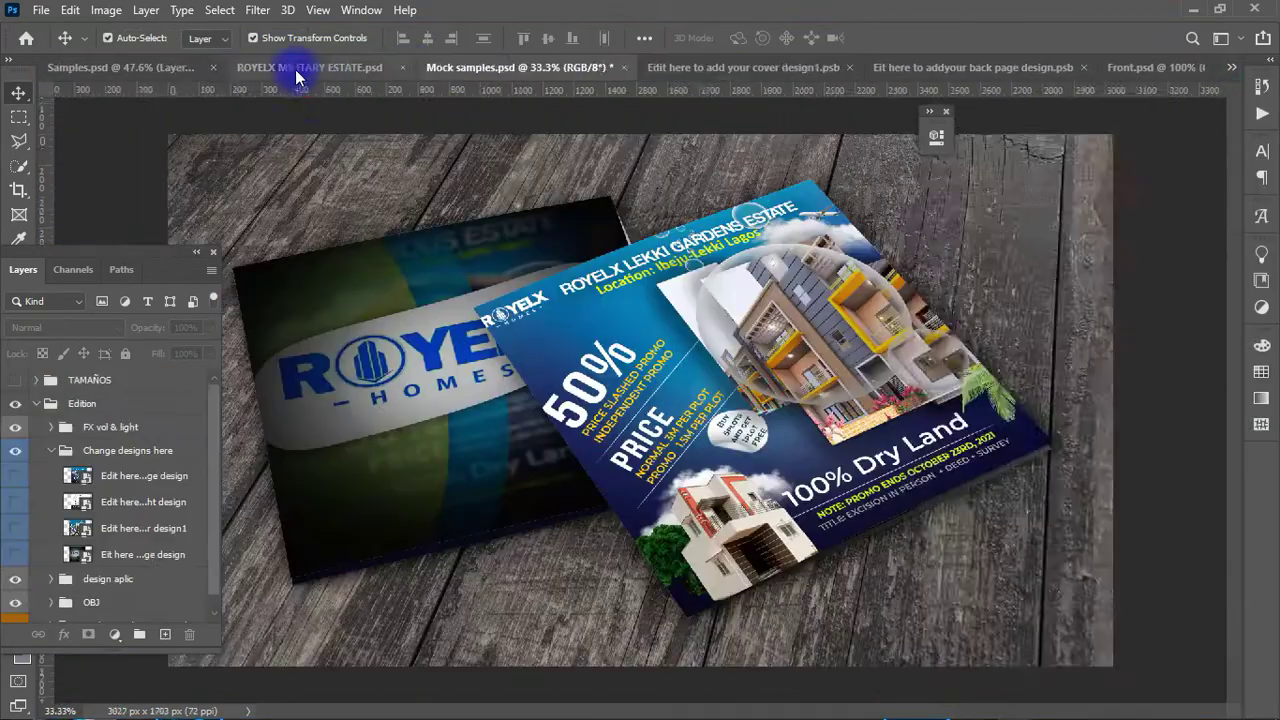
left_click(296, 70)
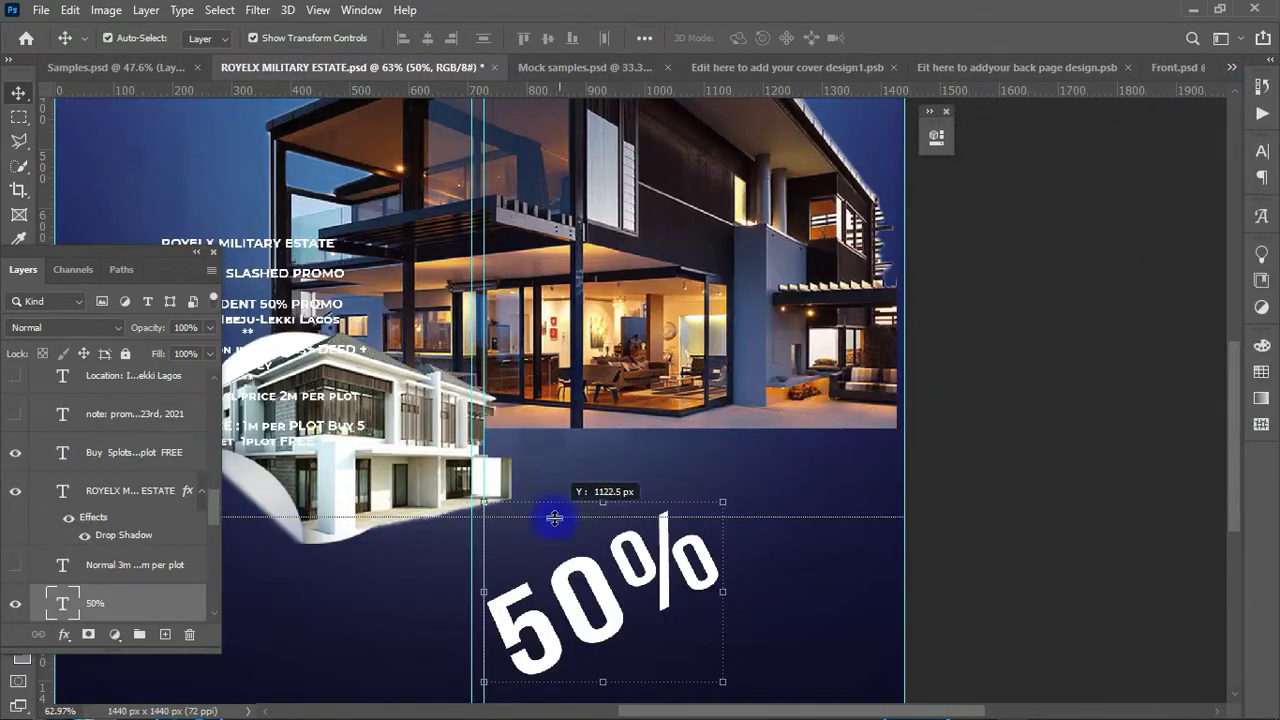
mouse_move(723, 523)
left_mouse_down()
mouse_move(826, 603)
mouse_move(818, 690)
mouse_move(651, 537)
mouse_move(477, 490)
left_mouse_up()
key("Escape")
scroll(112, 560, "down", 1)
double_click(95, 557)
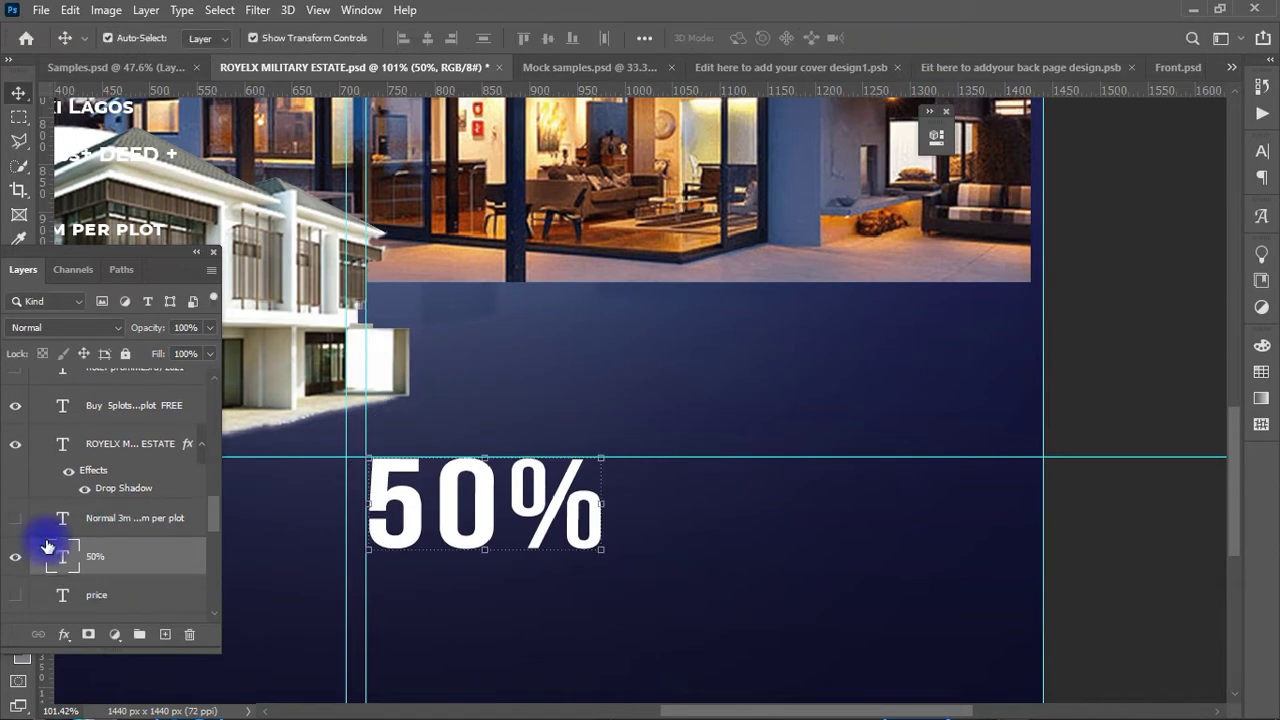
Show the 100% Dry Land layer and resize its text
scroll(112, 560, "down", 2)
left_click(15, 600)
left_click(118, 571)
key("ctrl+t")
left_click_drag(908, 243, 920, 414)
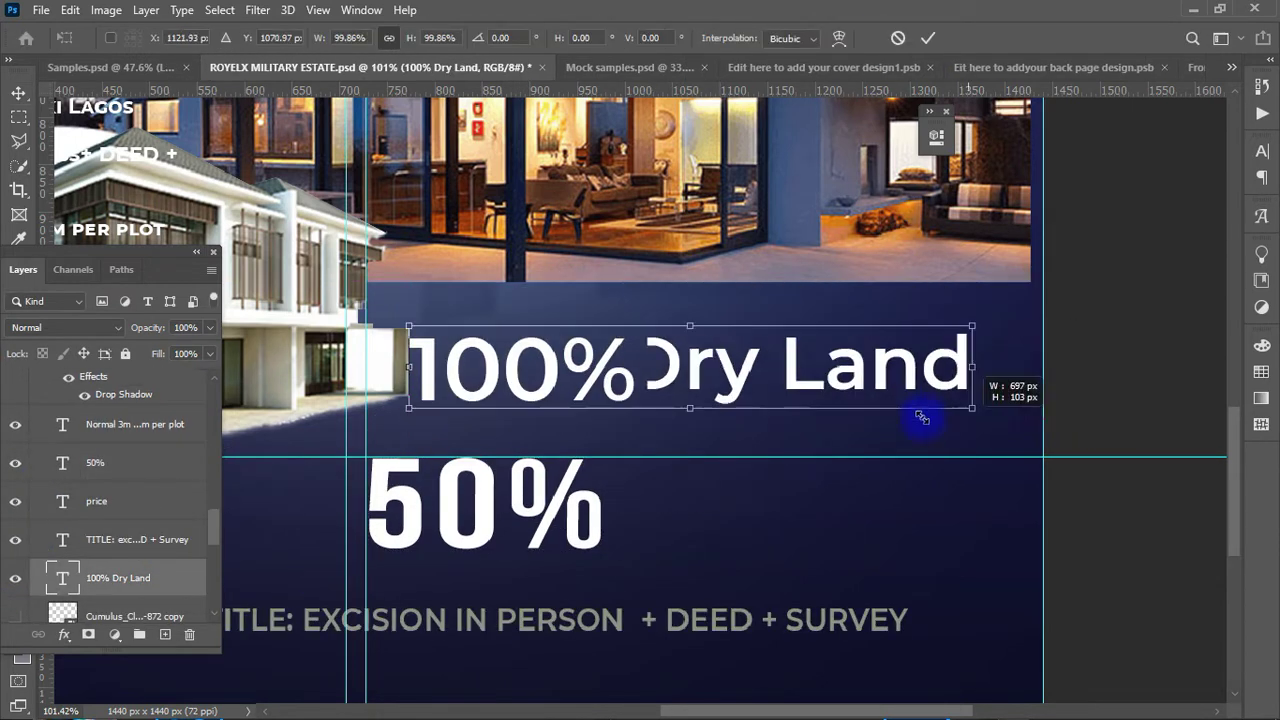
key("Return")
Show the promo-end note and move the promo details block over the house photo
scroll(34, 580, "down", 3)
scroll(25, 570, "down", 2)
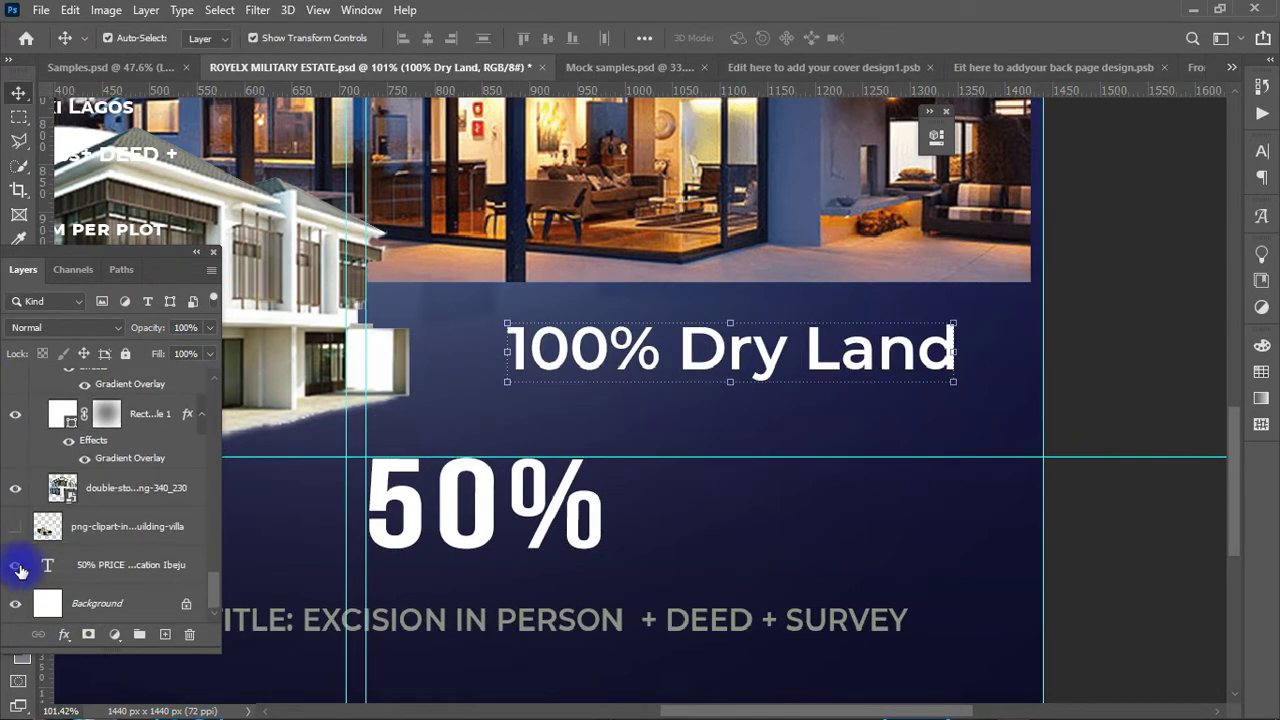
scroll(27, 570, "up", 3)
left_click(16, 555)
scroll(29, 500, "up", 3)
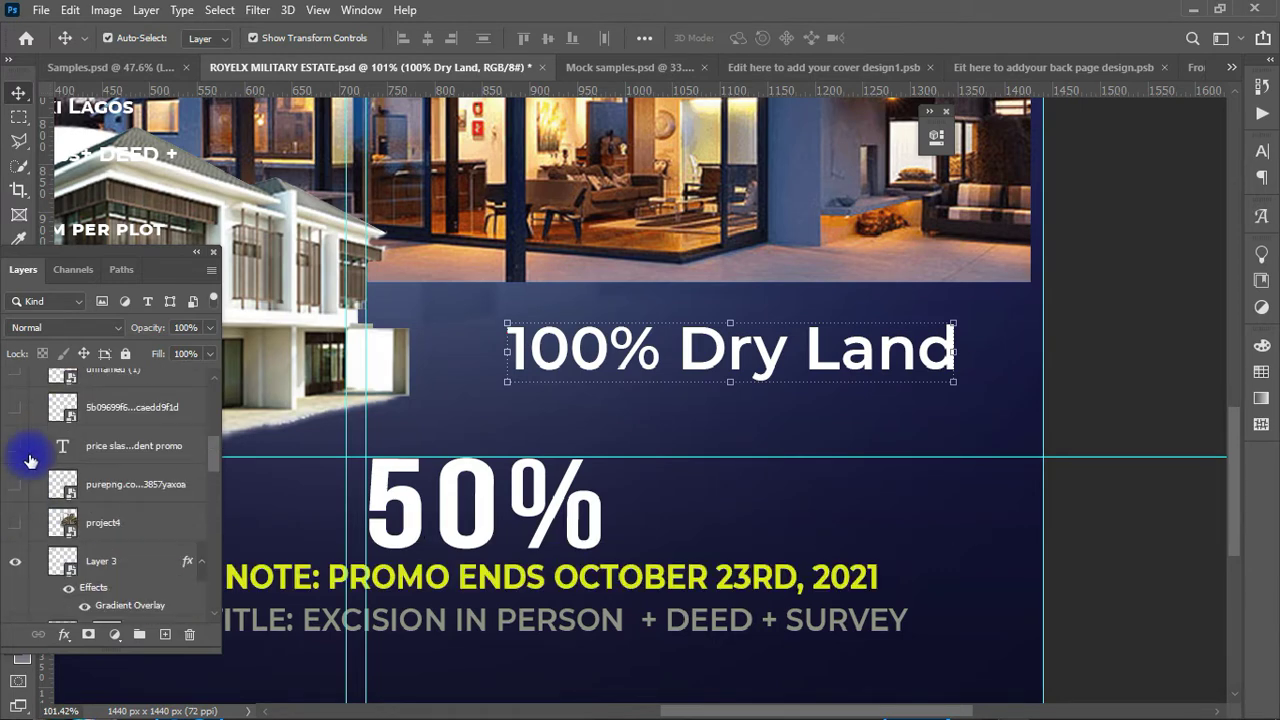
scroll(148, 525, "down", 5)
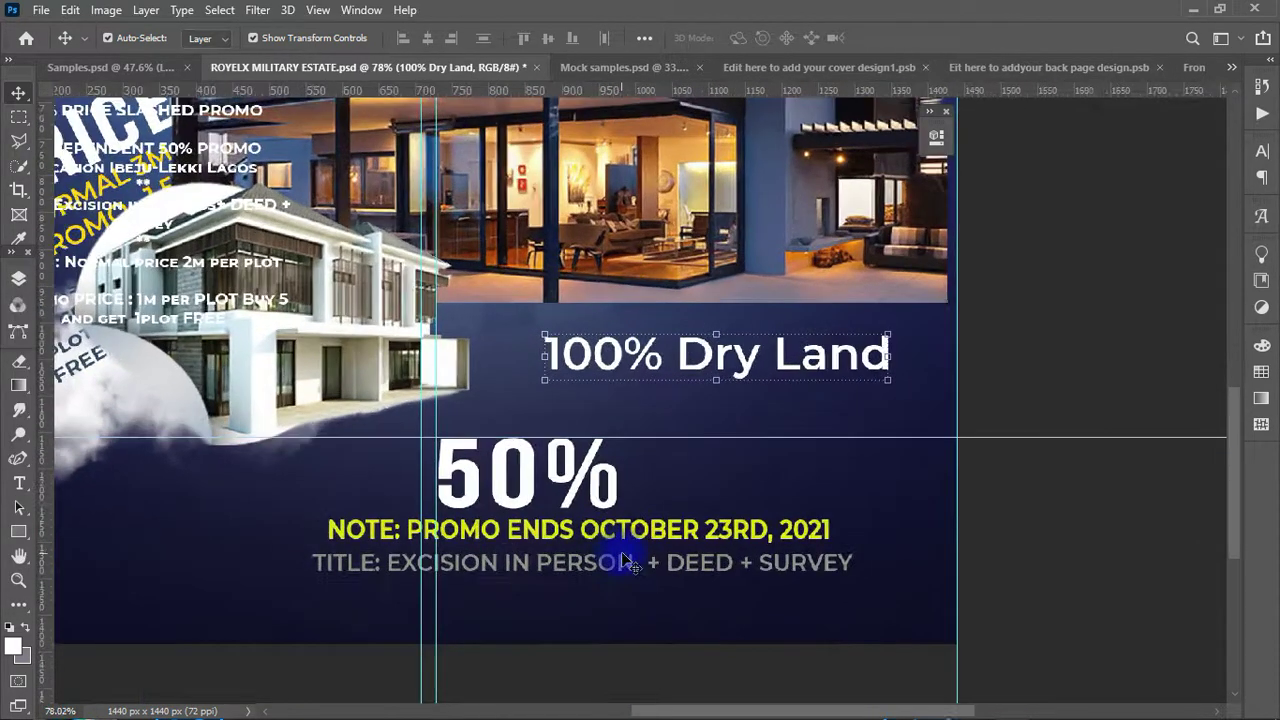
left_click_drag(225, 255, 540, 320)
scroll(623, 553, "up", 3)
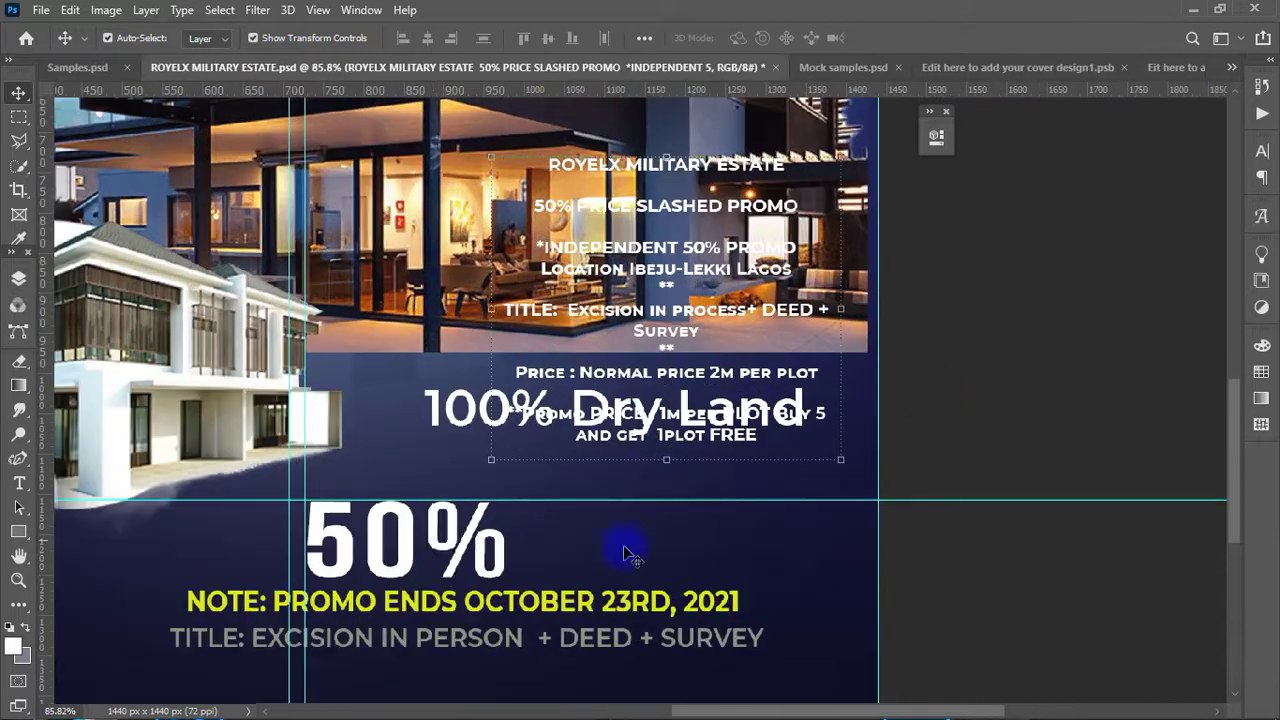
key("Return")
Place the yellow PRICE SLASHED PROMO text beside 50%, shrunk and upright
scroll(430, 600, "down", 3)
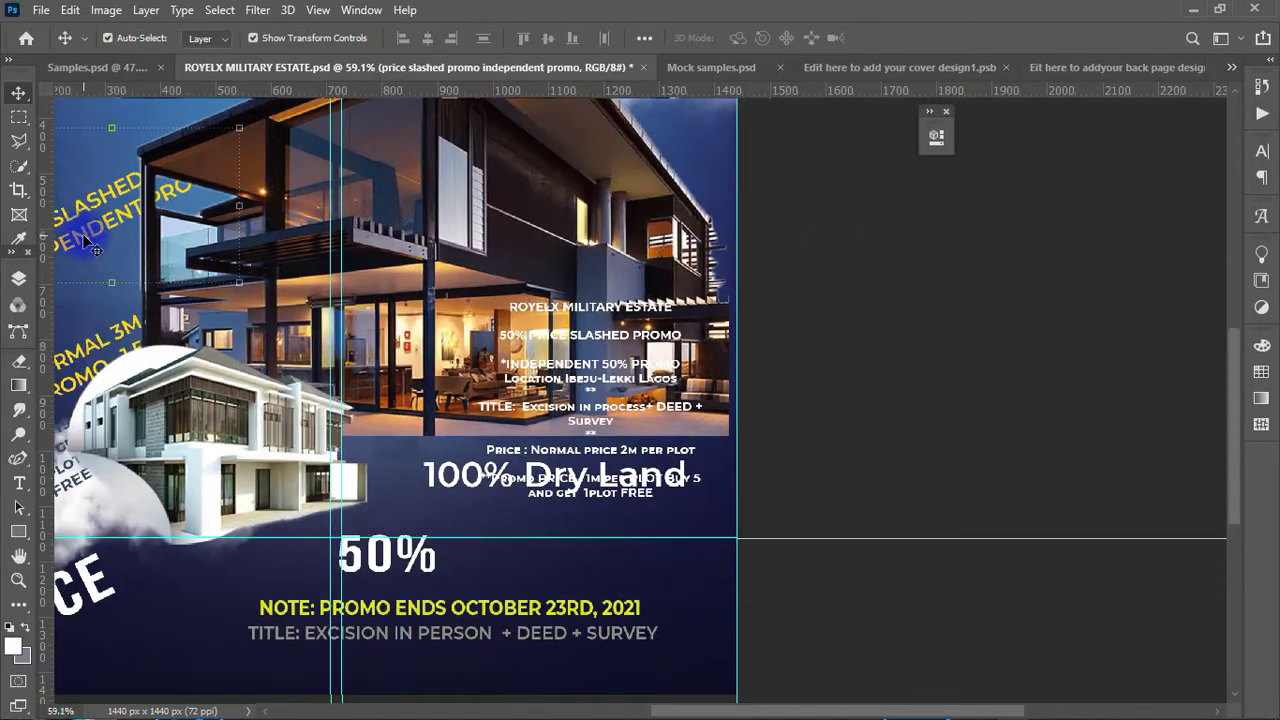
left_click_drag(114, 400, 590, 568)
scroll(590, 568, "up", 2)
left_click_drag(762, 631, 543, 563)
scroll(543, 563, "up", 2)
left_click_drag(737, 517, 678, 540)
key("Return")
Move and resize the TITLE line below 50%, and shift the white promo block down-left
scroll(745, 425, "down", 3)
left_click_drag(450, 614, 450, 528)
key("ctrl+t")
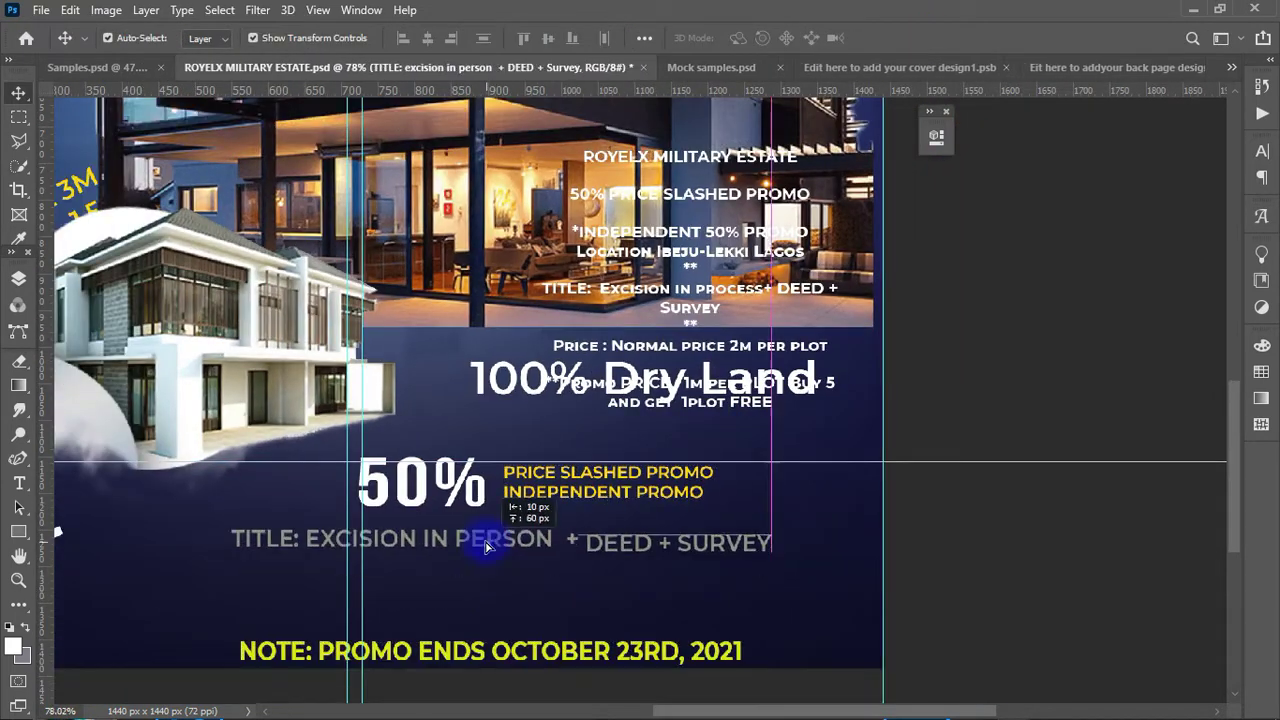
left_click_drag(762, 542, 850, 548)
key("Return")
left_click_drag(652, 236, 585, 280)
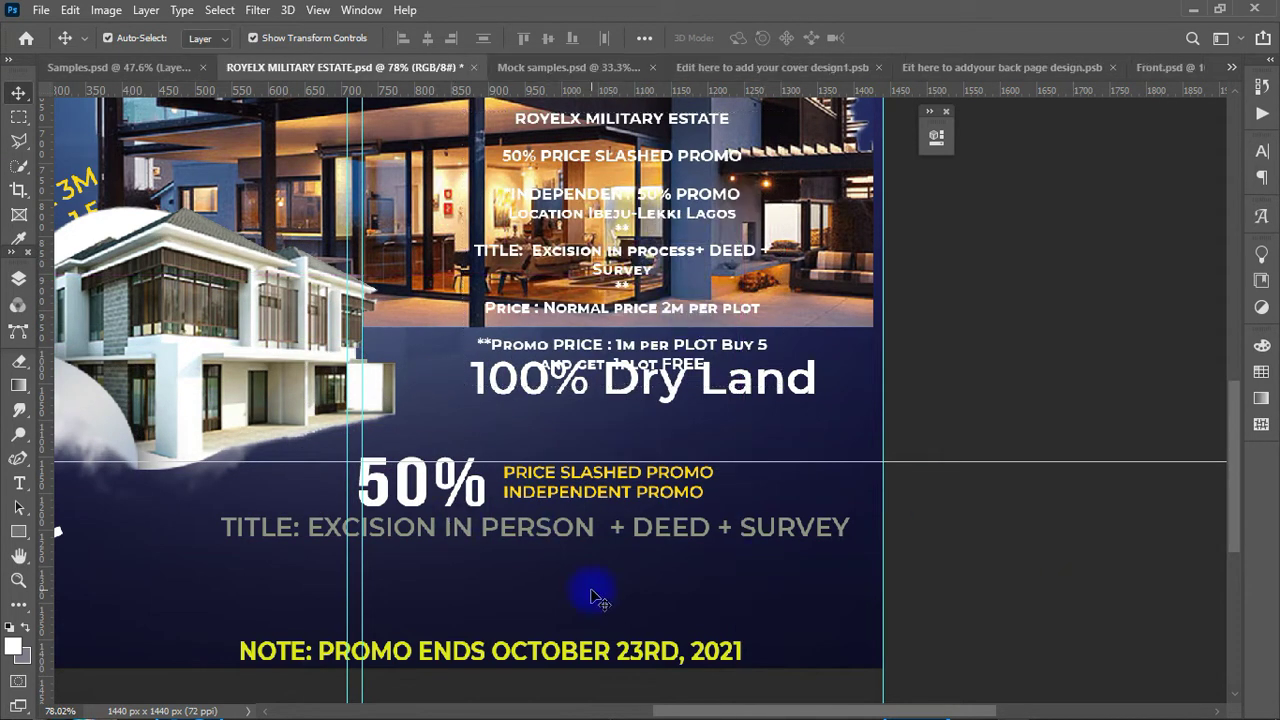
scroll(590, 598, "down", 2)
scroll(600, 486, "down", 2)
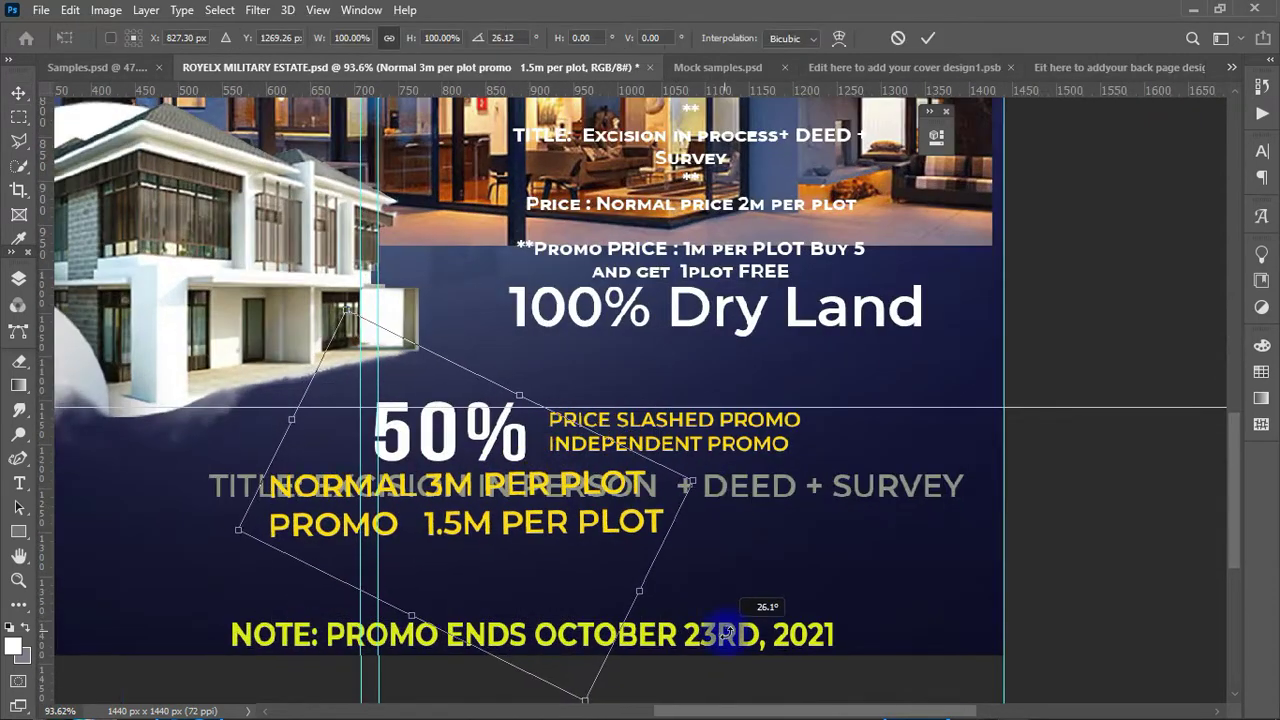
Place the yellow plot prices beside 50%, then straighten, shrink and move PRICE beneath 50%
mouse_move(238, 318)
left_mouse_down()
mouse_move(285, 460)
mouse_move(978, 549)
mouse_move(960, 553)
left_mouse_up()
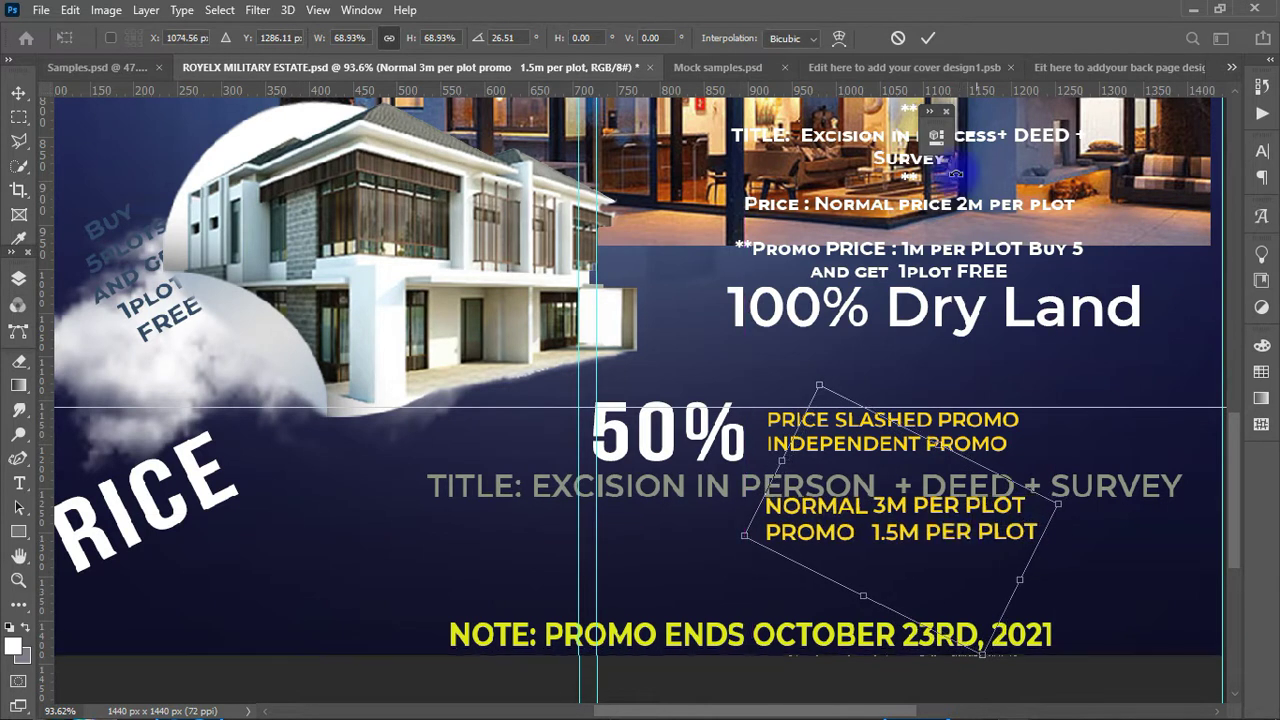
left_click_drag(260, 487, 328, 447)
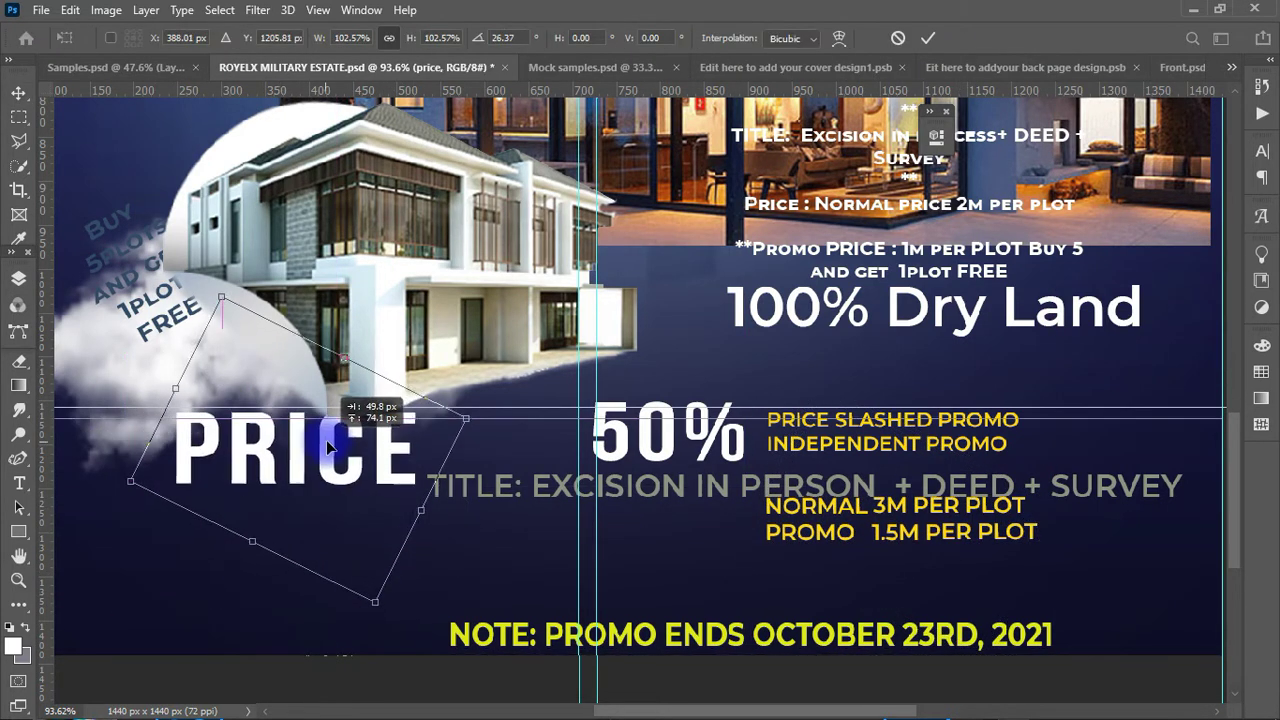
left_click_drag(375, 602, 325, 497)
left_click_drag(290, 430, 672, 555)
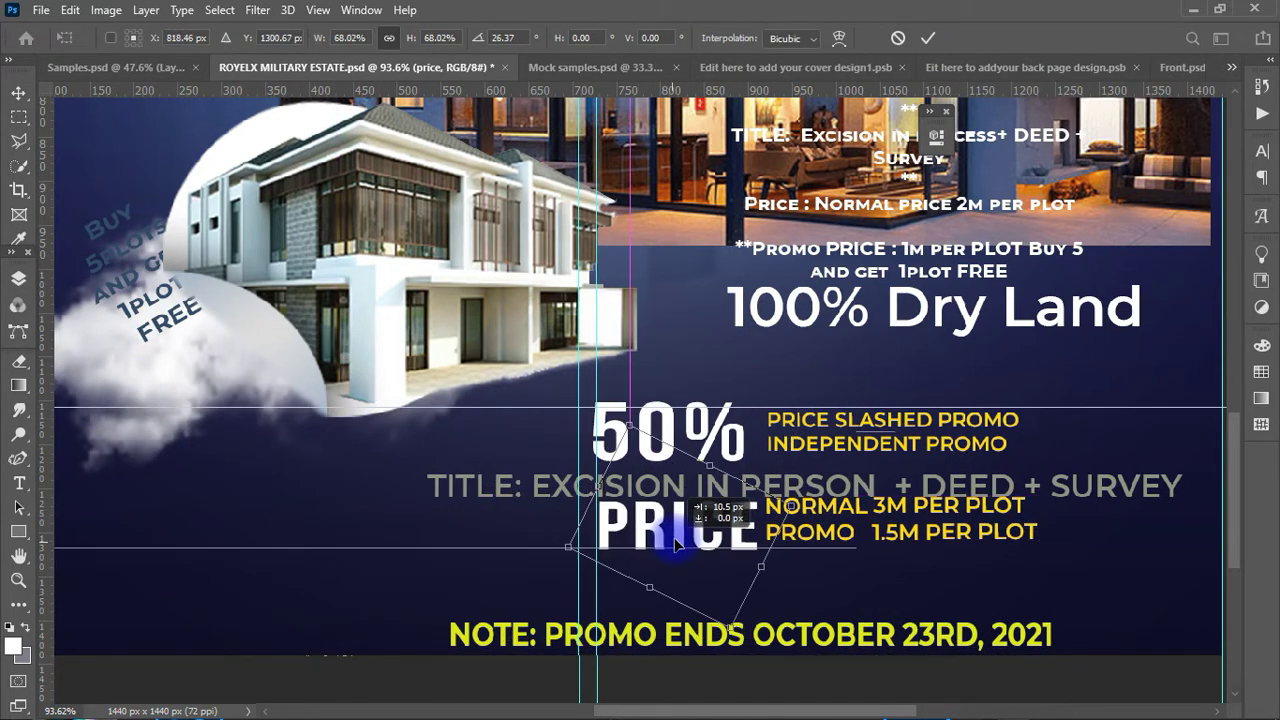
key("Return")
Lower the TITLE line and move the promo-end note above it, scaled to 75%
left_click_drag(932, 490, 918, 585)
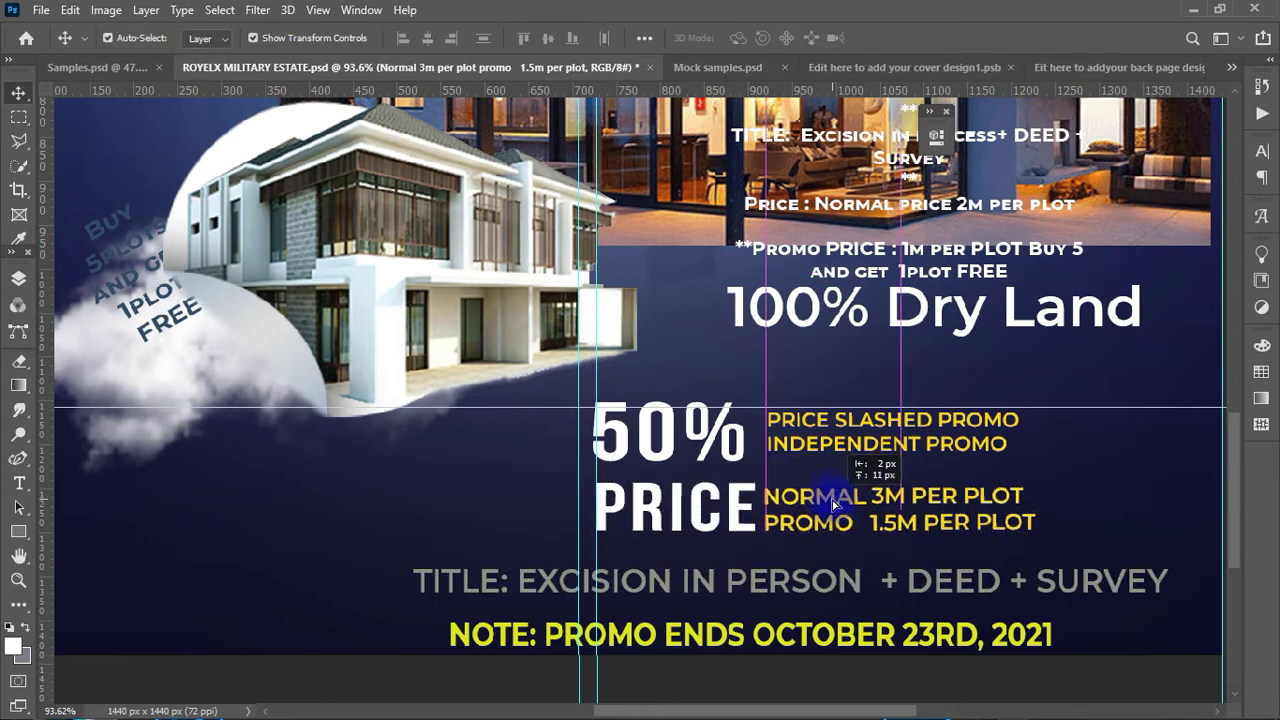
left_click_drag(771, 634, 771, 551)
key("ctrl+t")
left_click_drag(448, 566, 601, 575)
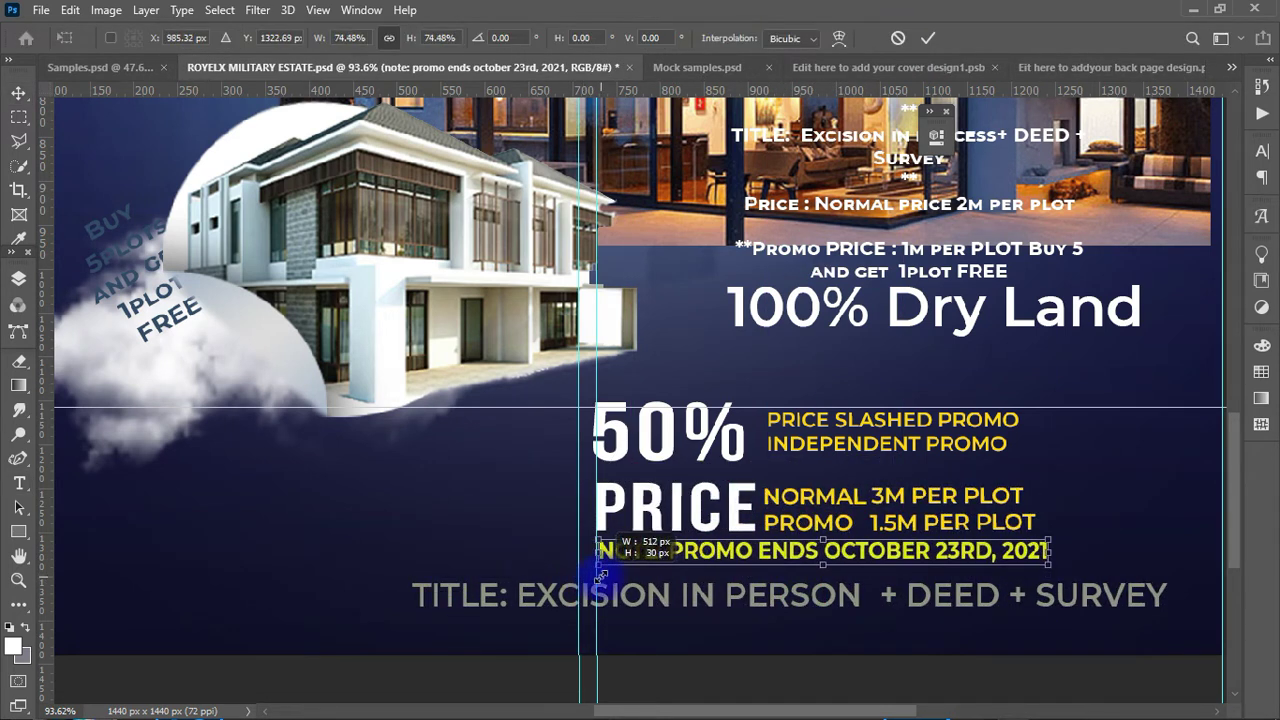
key("Return")
Commit the TITLE and 100% Dry Land transforms and delete the Cumulus cloud layer
key("ctrl+minus")
left_click(686, 586)
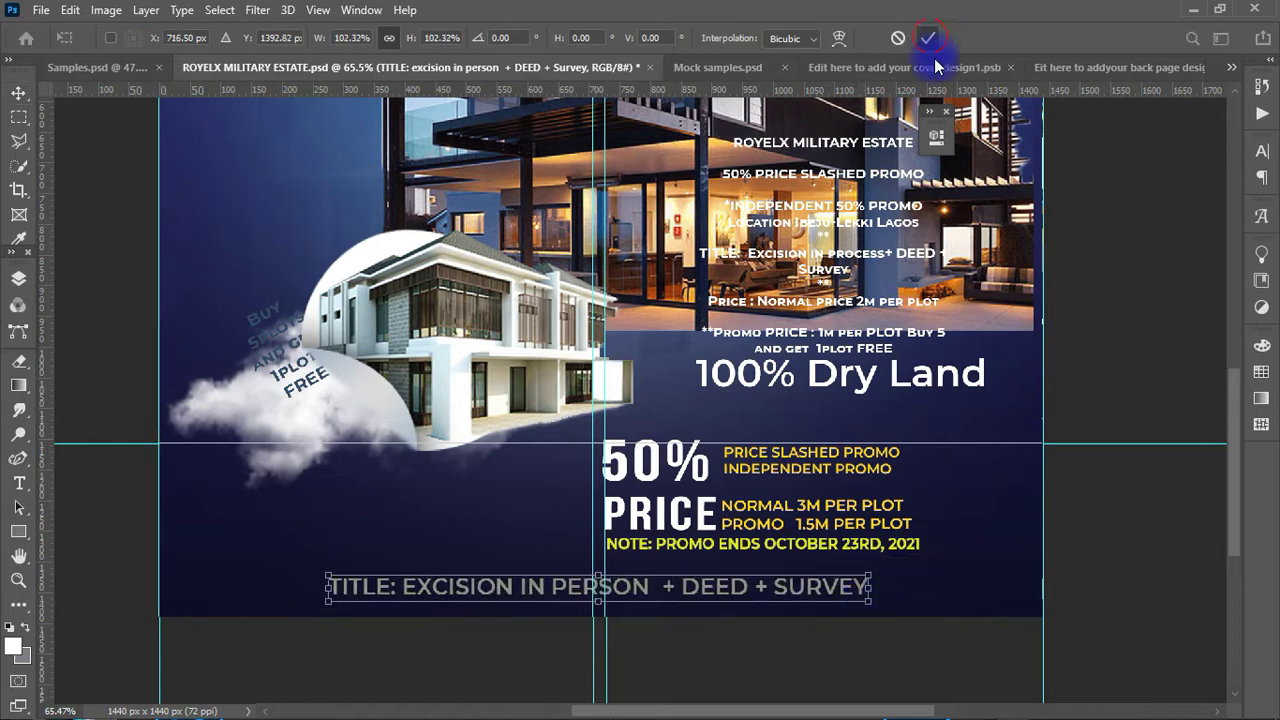
left_click(695, 398)
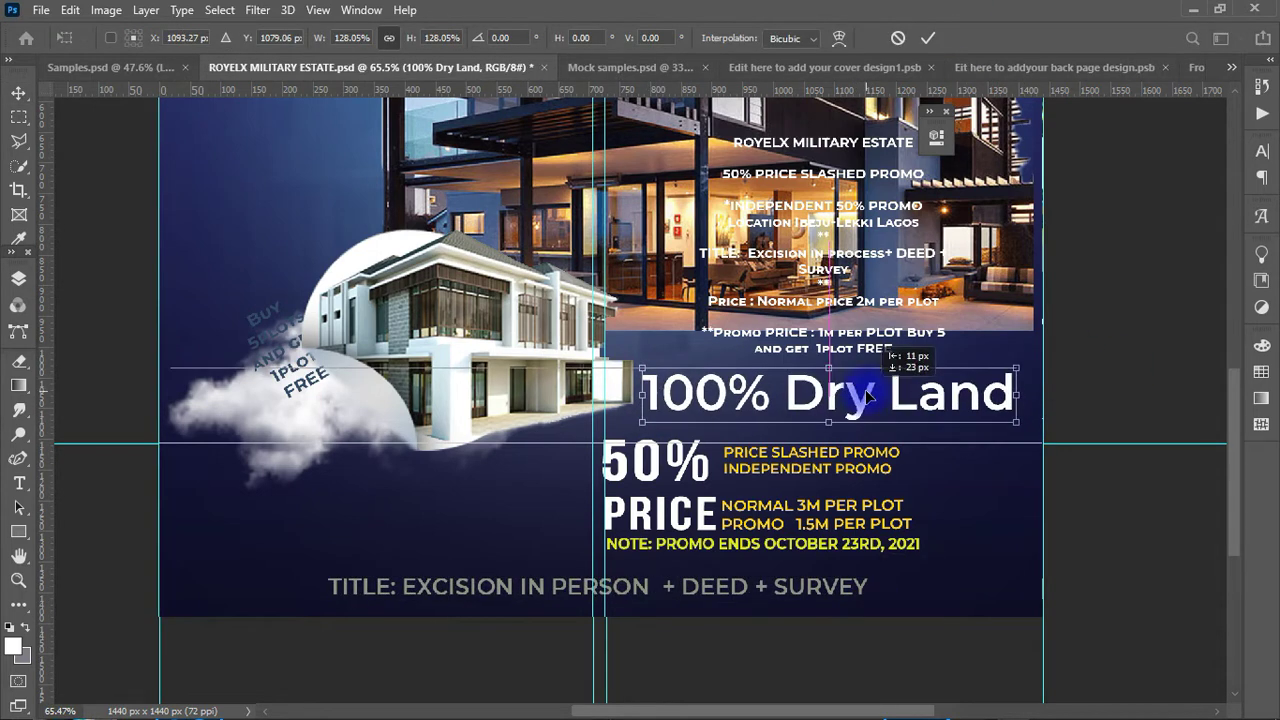
key("Return")
key("ctrl+0")
left_click(18, 278)
key("Delete")
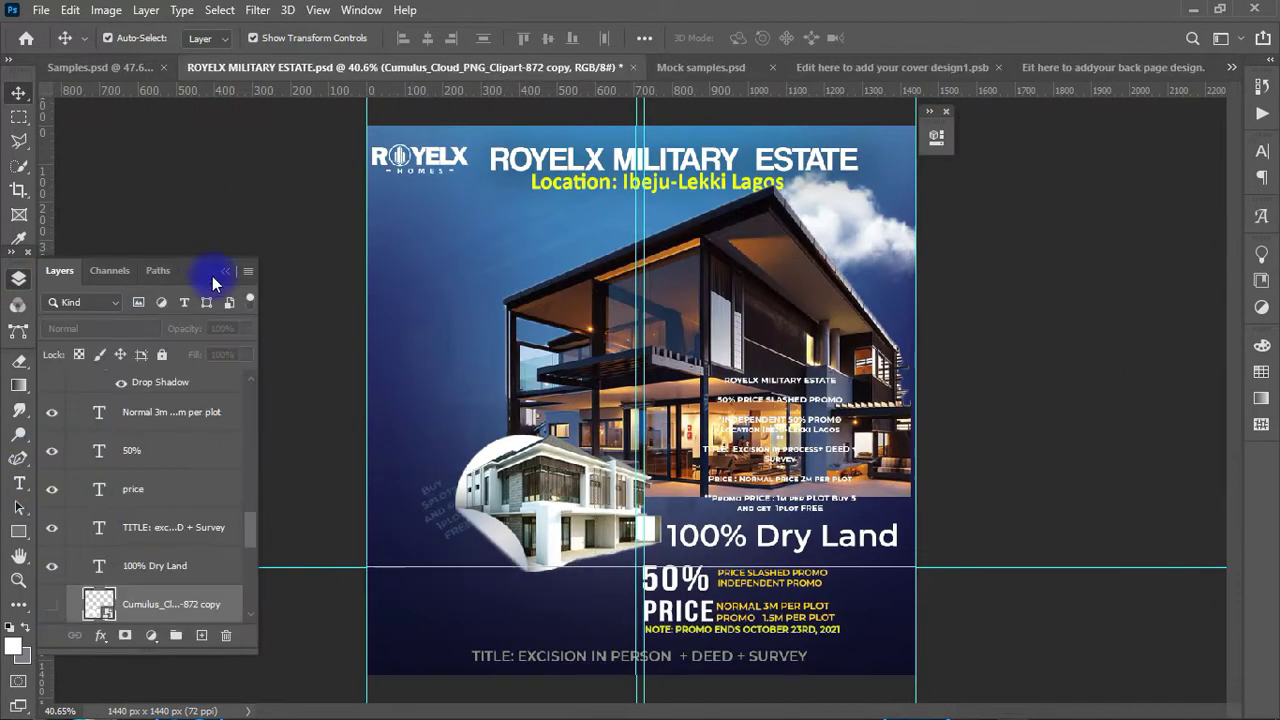
Move the Buy 5plots text to the left and recolour it white
left_click(290, 238)
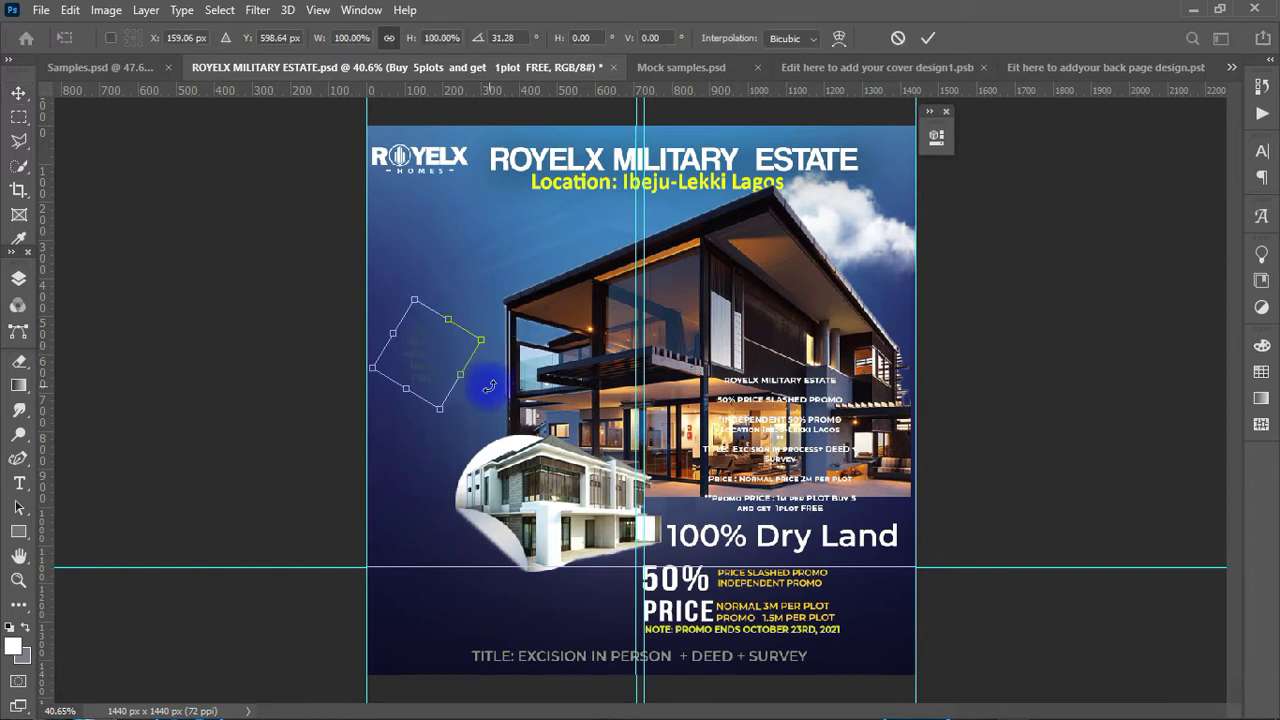
key("Delete")
left_click_drag(450, 296, 391, 277)
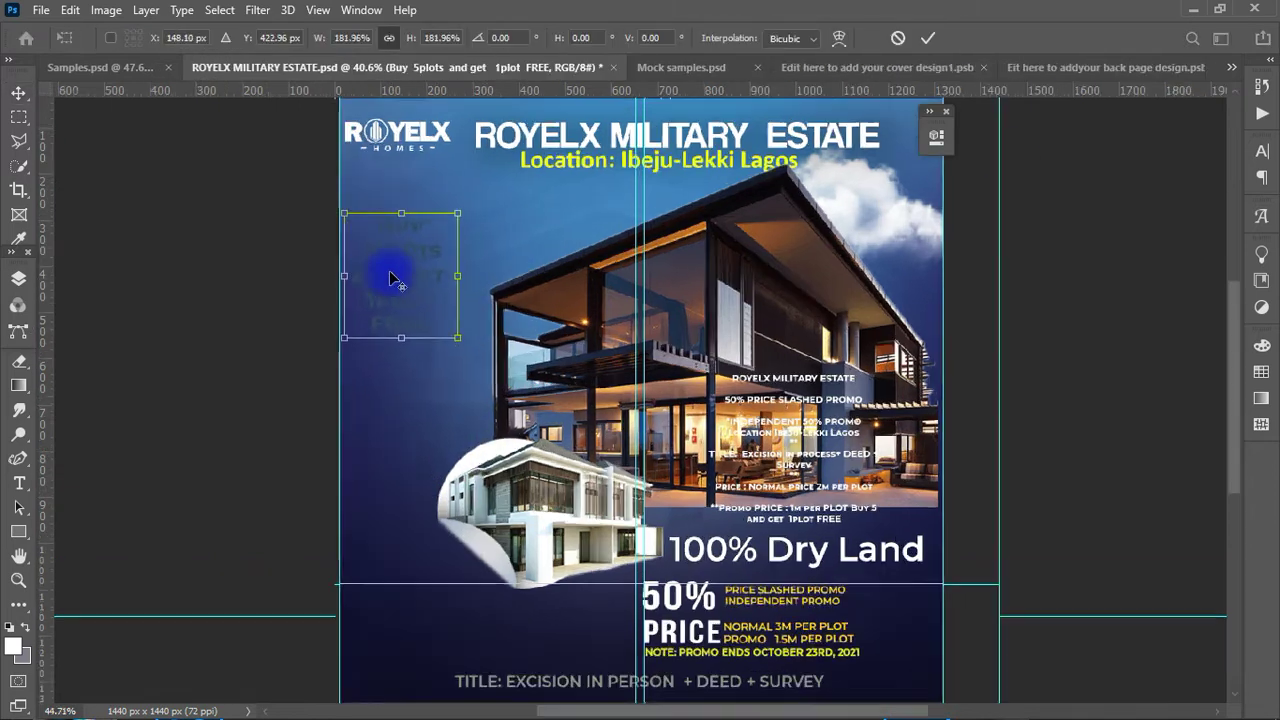
scroll(391, 277, "up", 2)
double_click(400, 294)
left_click(749, 38)
left_click(695, 263)
left_click(1118, 254)
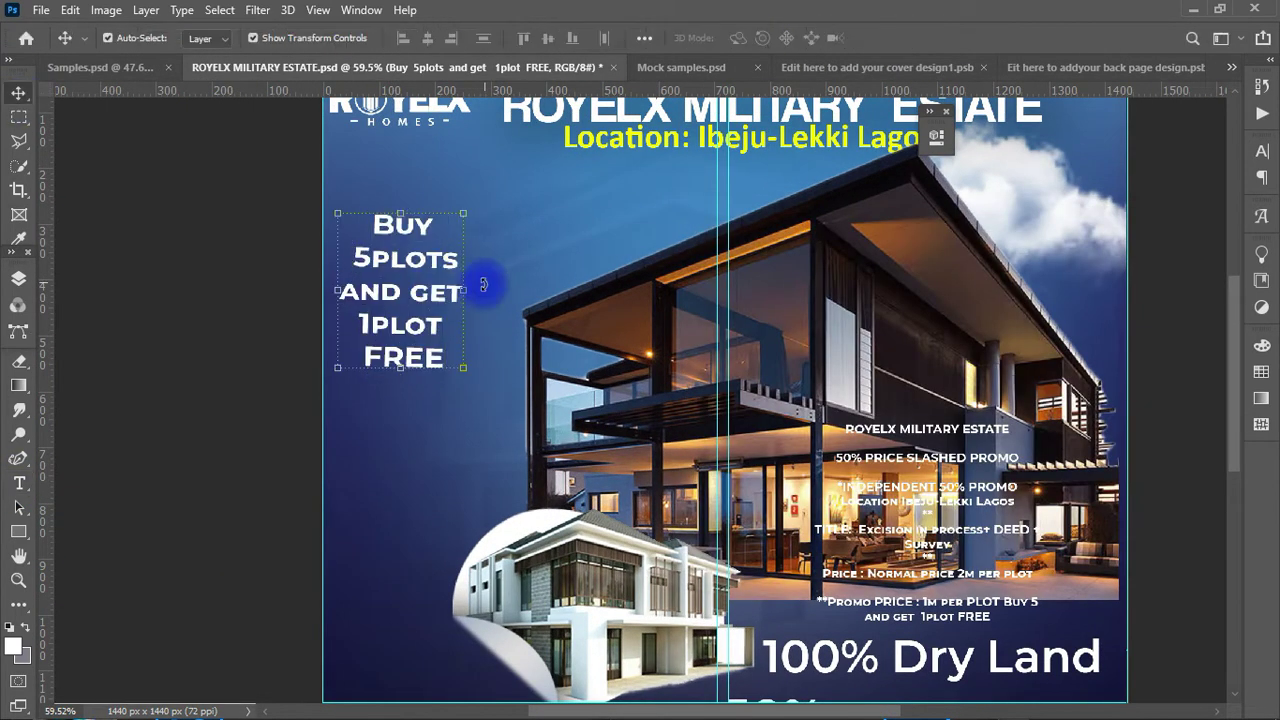
key("ctrl+Return")
Shift the Buy 5plots text right and draw an ellipse beneath it as a backing
key("v")
left_click_drag(362, 281, 423, 281)
right_click(18, 531)
left_click(100, 571)
left_click_drag(355, 187, 473, 354)
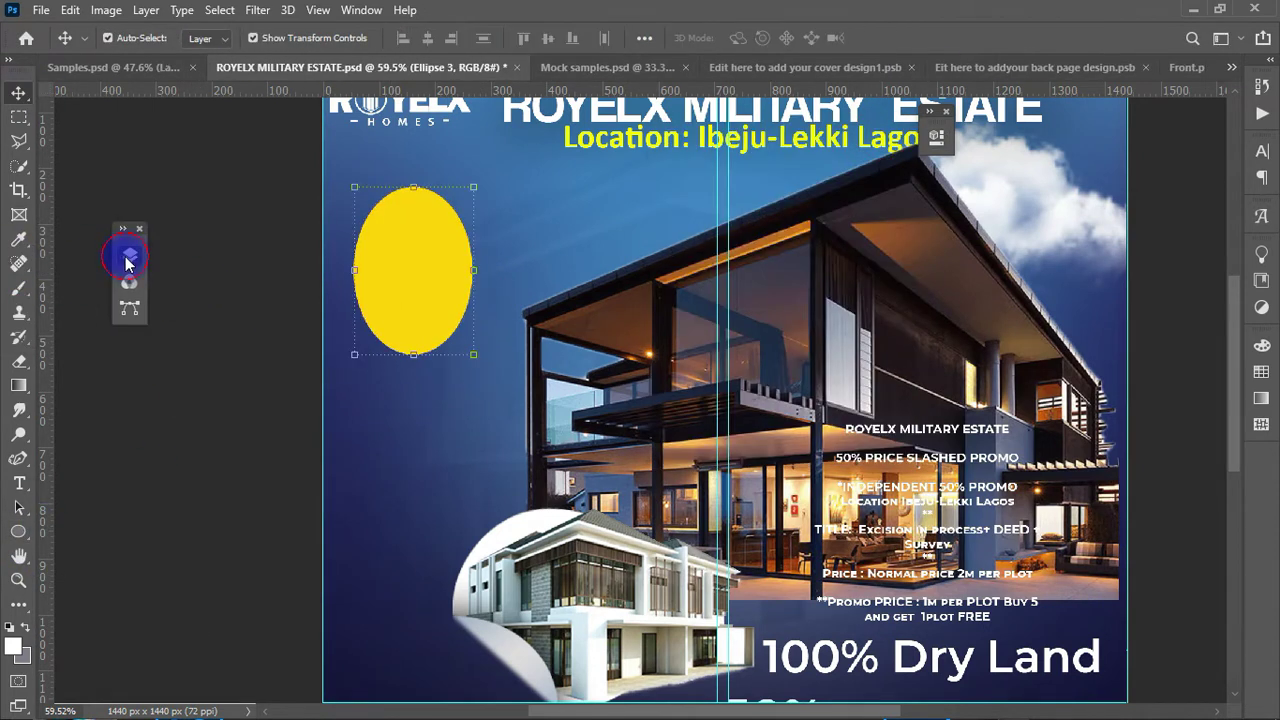
left_click(128, 258)
left_click_drag(250, 370, 300, 449)
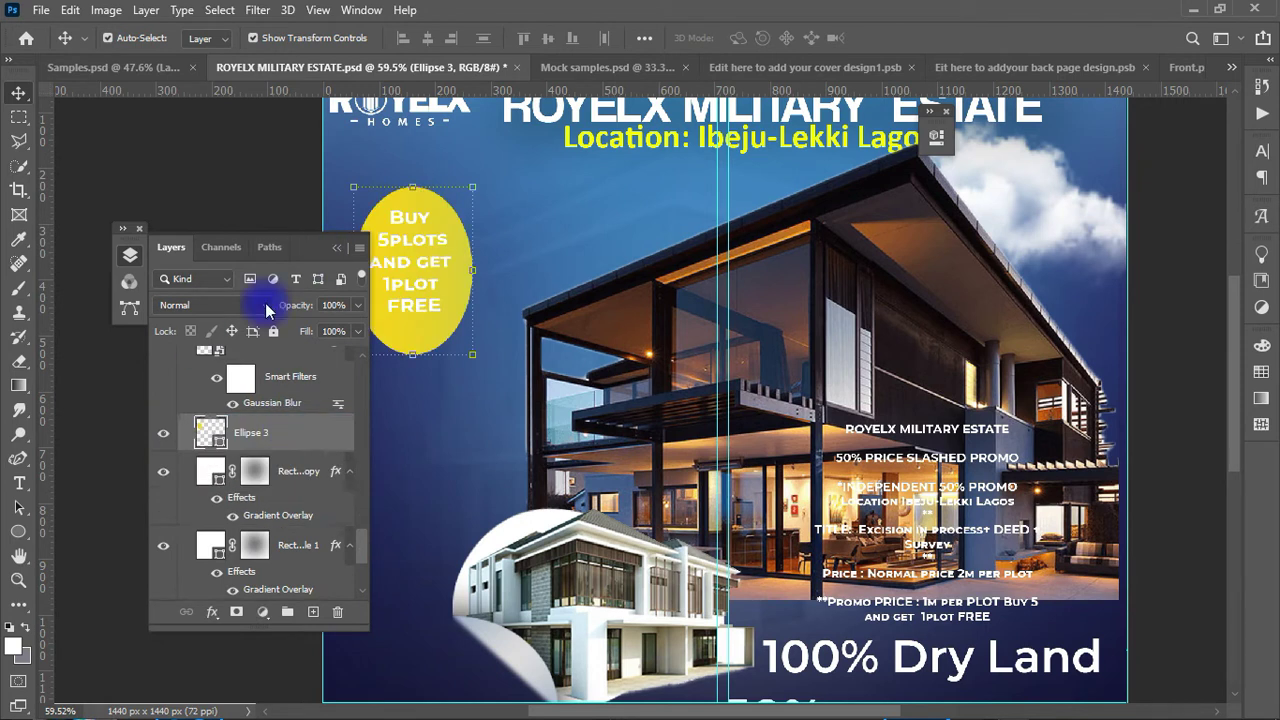
Make the ellipse translucent, float the Layers panel and fit the flyer on screen
key("3")
mouse_move(308, 247)
left_mouse_down()
mouse_move(271, 245)
mouse_move(218, 142)
left_mouse_up()
key("ctrl+0")
left_click(469, 471)
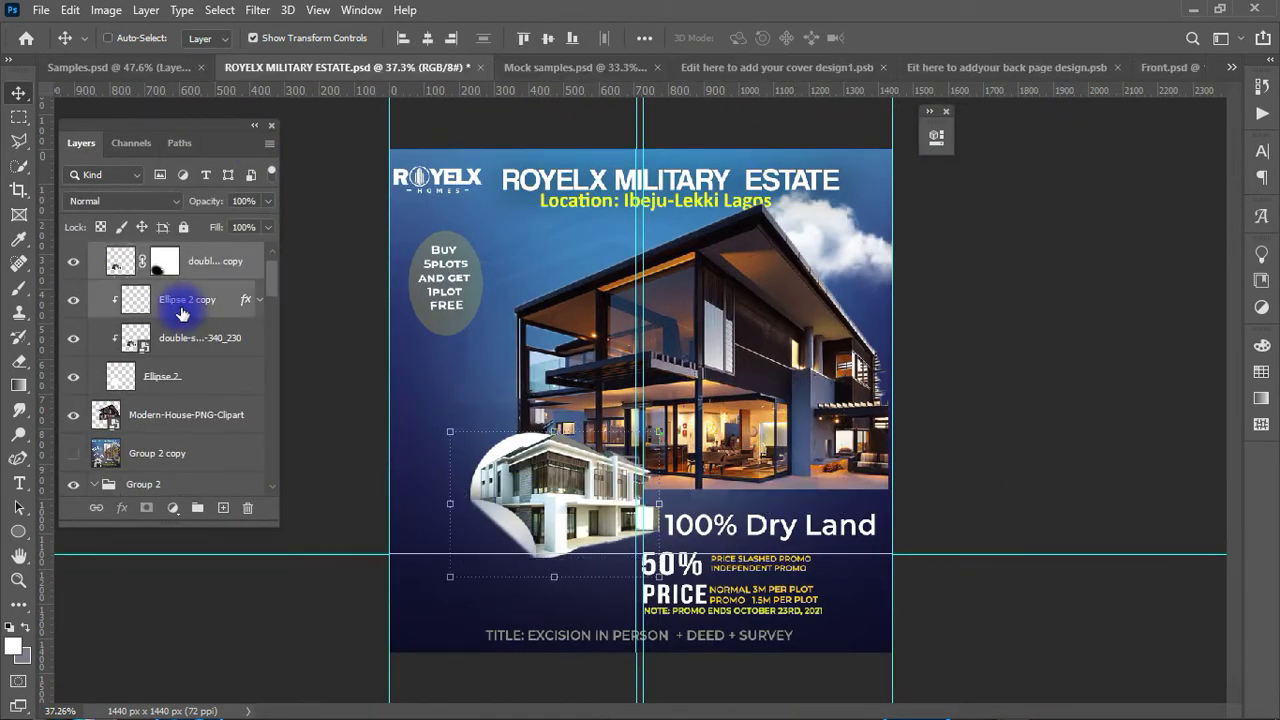
Enlarge the small house image and the large house image to about 189%
left_click(160, 376, "shift")
key("ctrl+t")
left_click_drag(427, 561, 386, 598)
key("Return")
left_click(186, 414)
key("ctrl+t")
left_click_drag(497, 491, 447, 505)
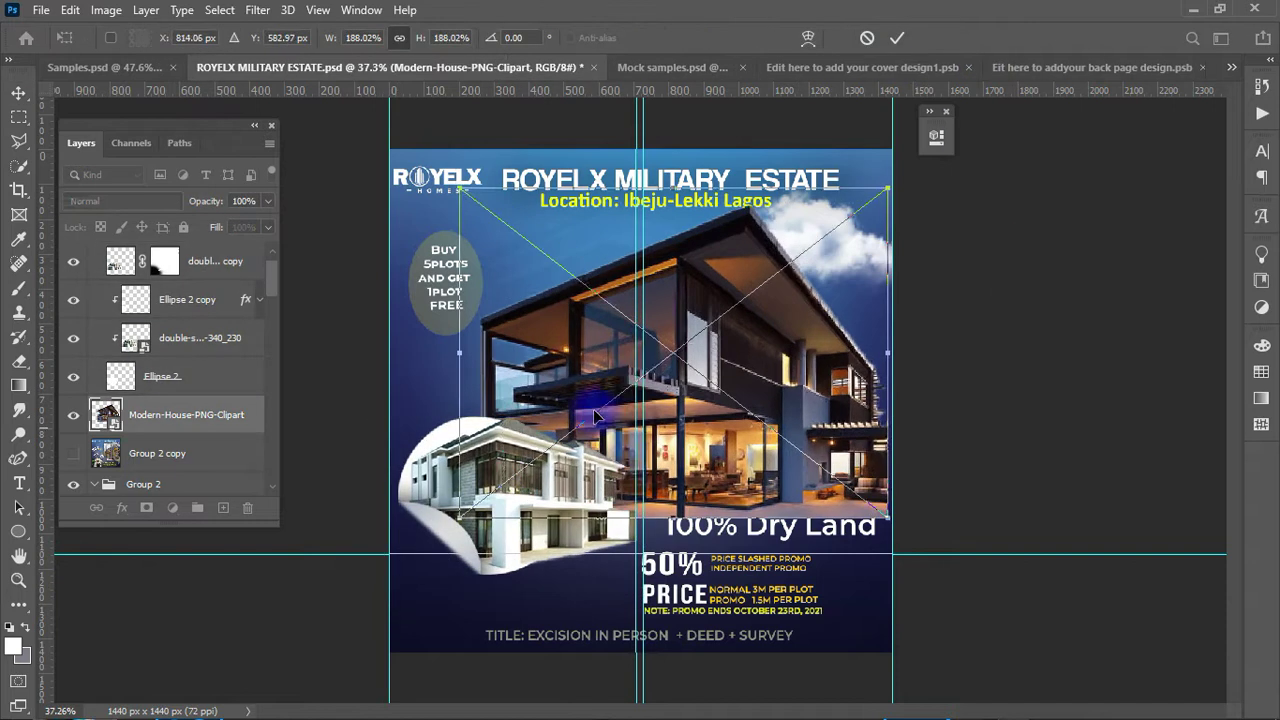
left_click(897, 38)
Unhide the airplane layer 'unnamed (1)' and commit its placement over the clouds
scroll(160, 385, "down", 5)
scroll(160, 385, "up", 5)
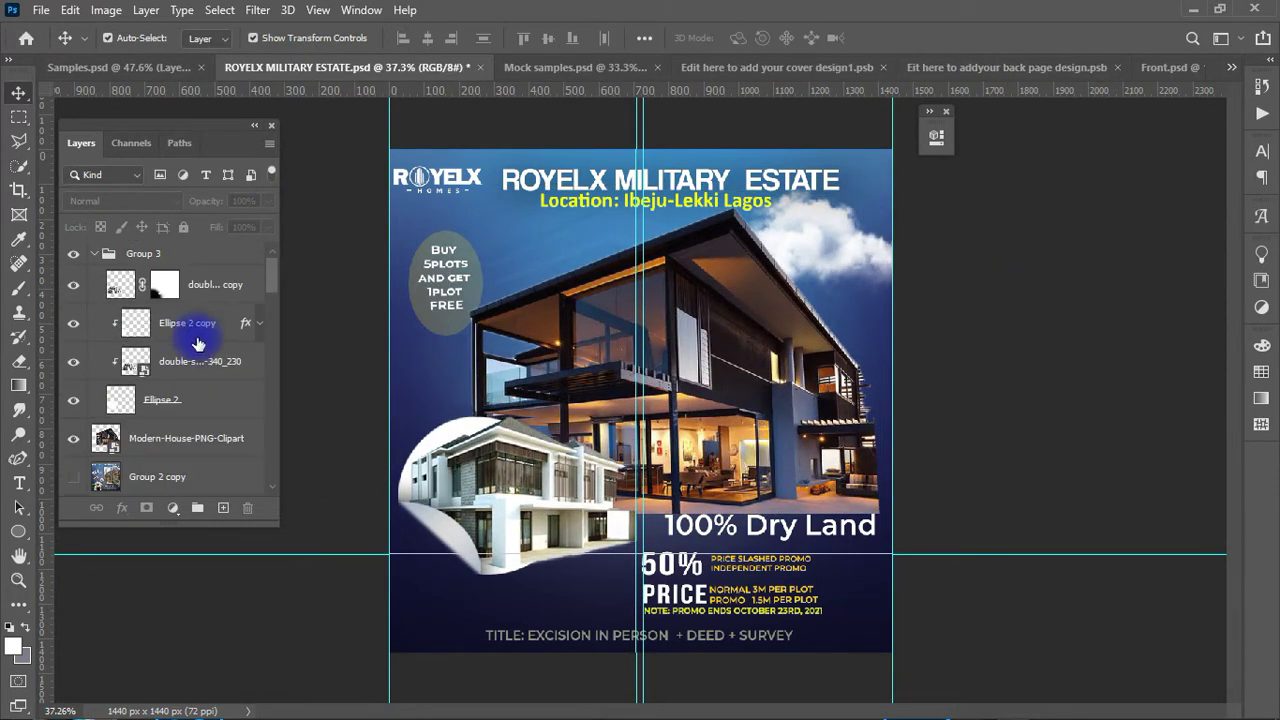
left_click(73, 389)
left_click(170, 389)
key("ctrl+t")
left_click(975, 265)
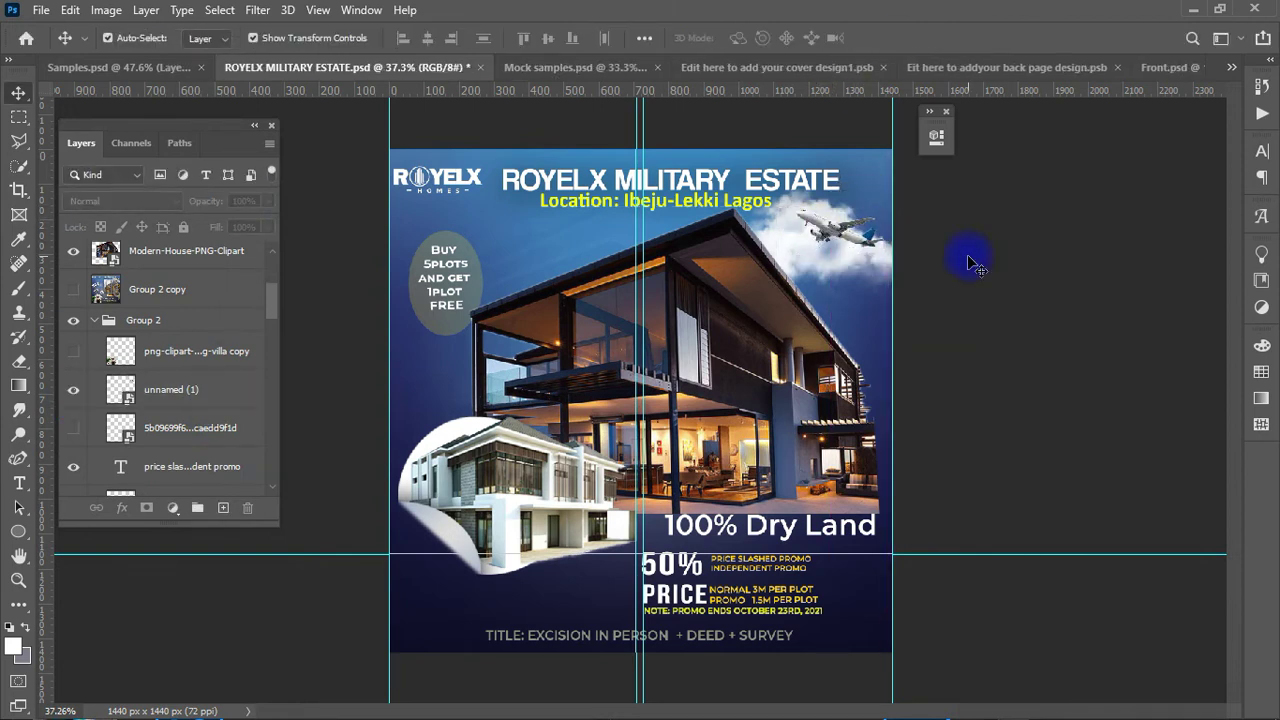
Stretch the house image right and nudge the 100% Dry Land heading down and left
left_click_drag(880, 385, 1020, 320)
left_click_drag(714, 525, 708, 537)
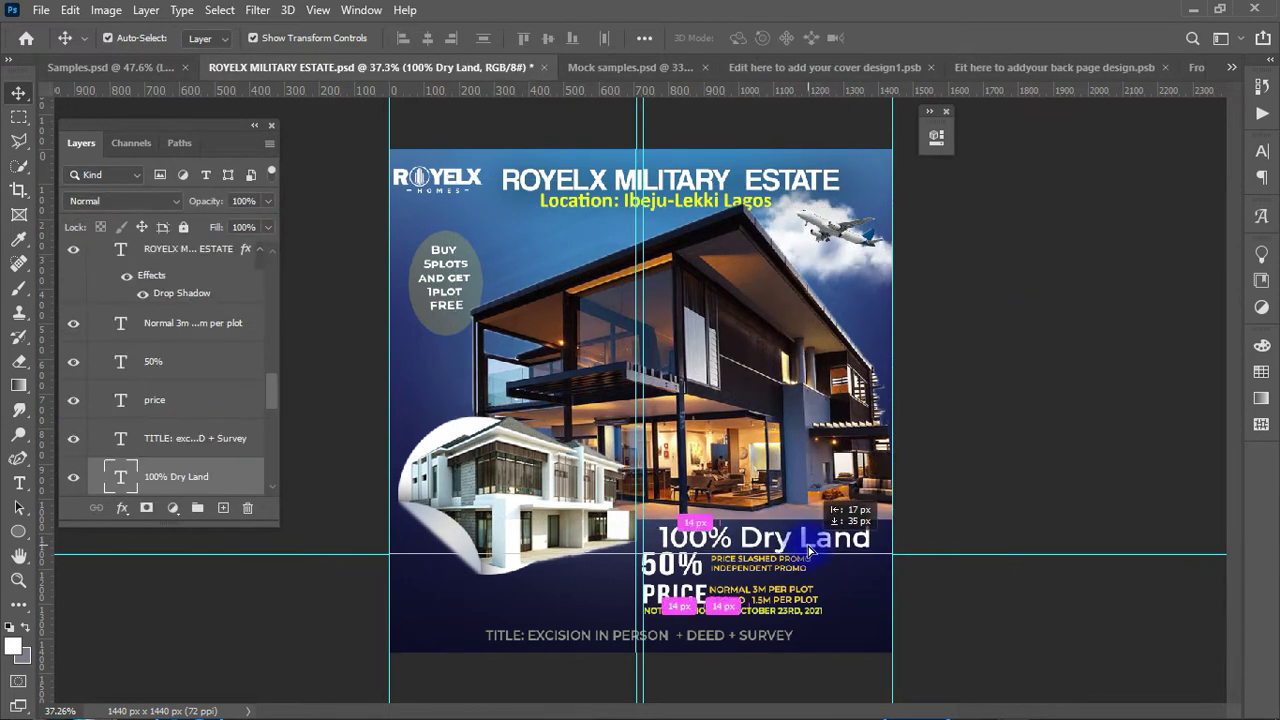
scroll(858, 620, "up", 2)
left_click(738, 568)
scroll(1117, 515, "up", 2)
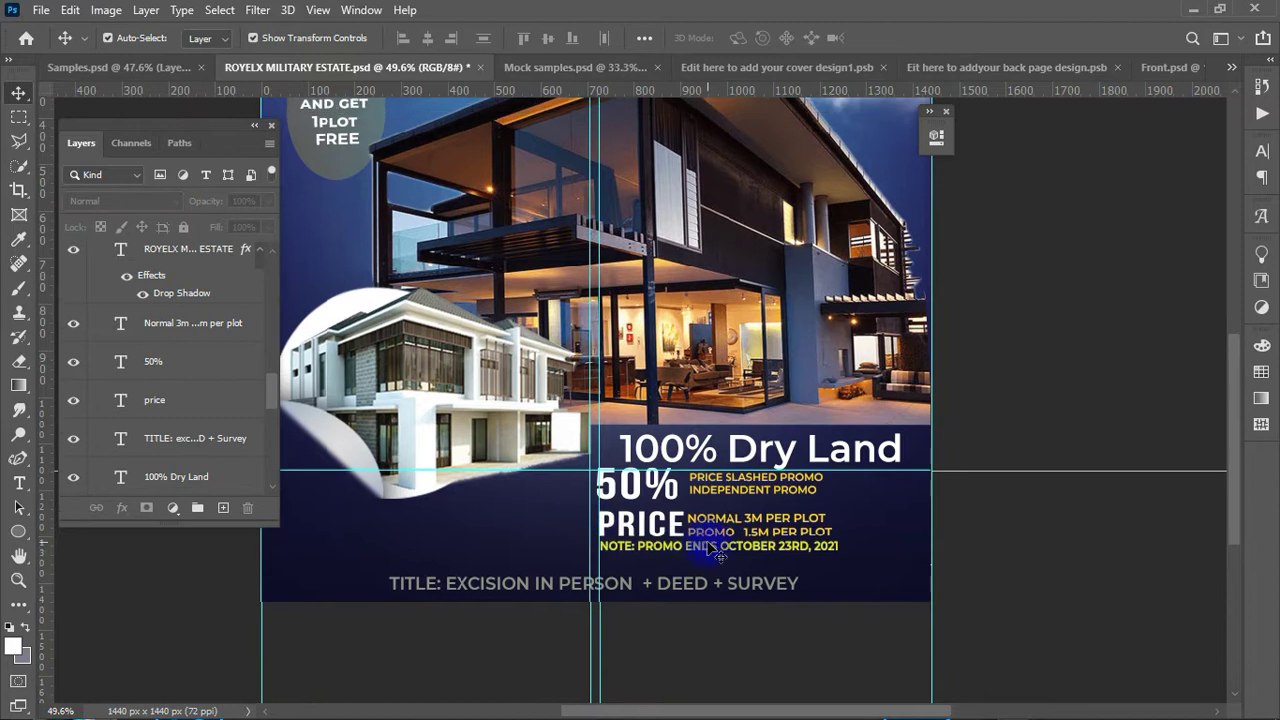
Put 50% directly above PRICE, enlarge the Normal 3M per plot lines, and align promo lines beside it
mouse_move(680, 518)
left_mouse_down()
mouse_move(558, 543)
mouse_move(616, 571)
left_mouse_up()
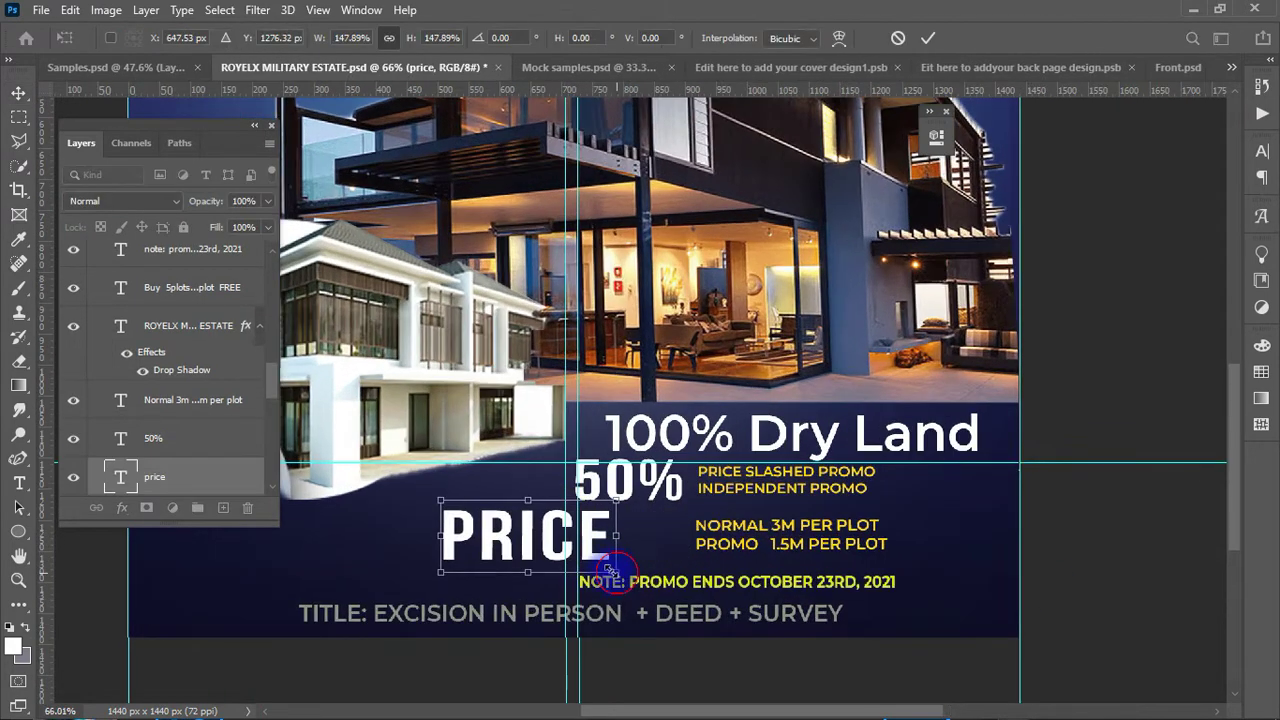
left_click_drag(785, 535, 800, 562)
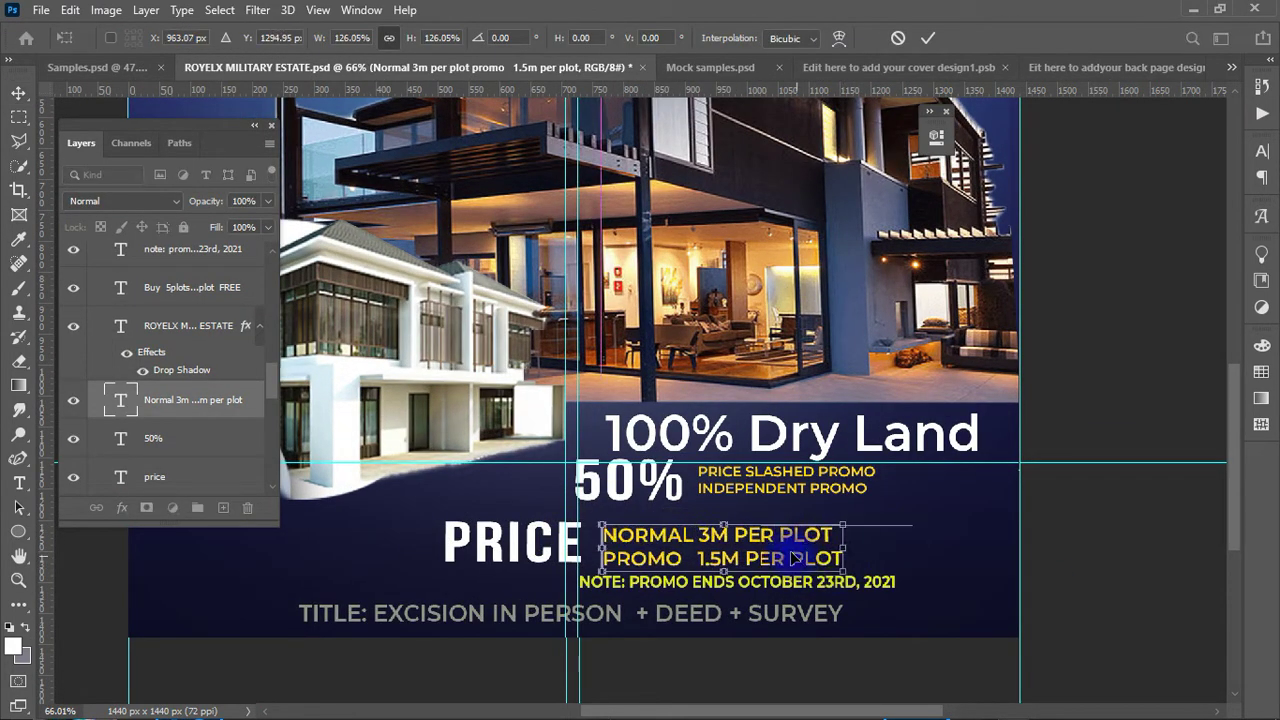
left_click_drag(628, 481, 520, 487)
left_click(688, 497)
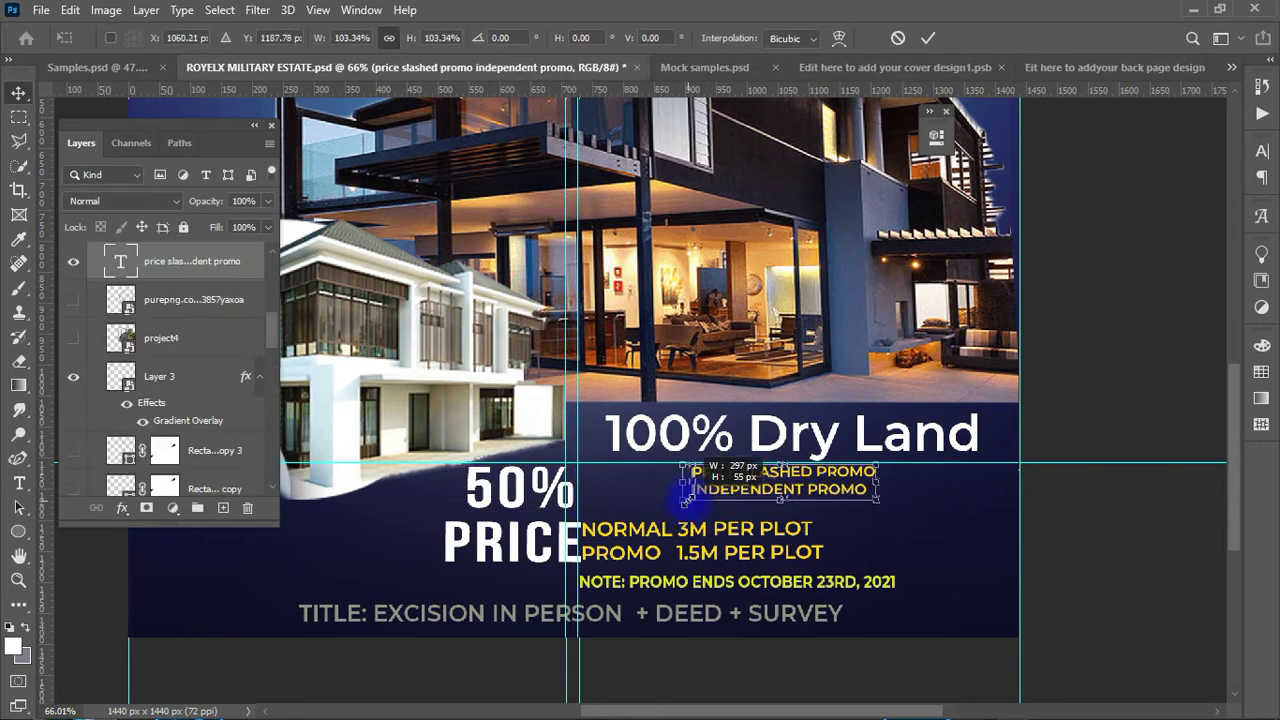
left_click_drag(729, 495, 663, 457)
Move the promo-end note left under PRICE and fit the flyer on screen
left_click(900, 435)
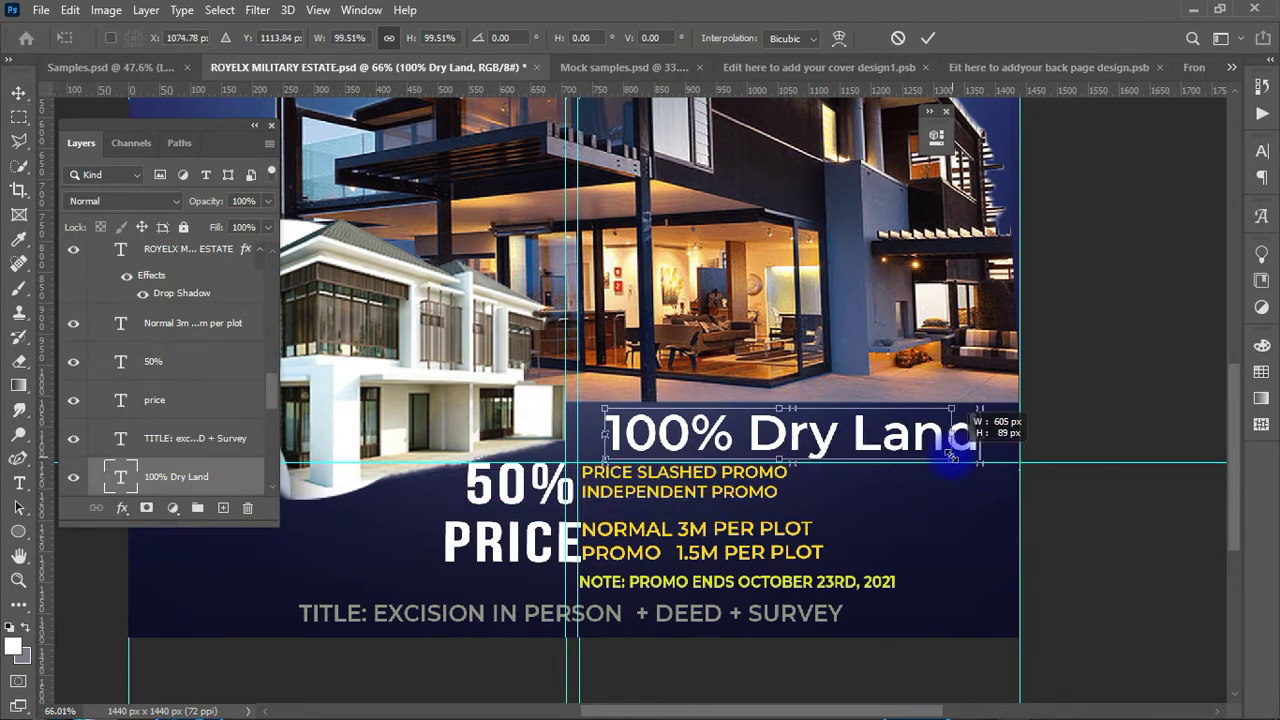
left_click_drag(737, 580, 458, 594)
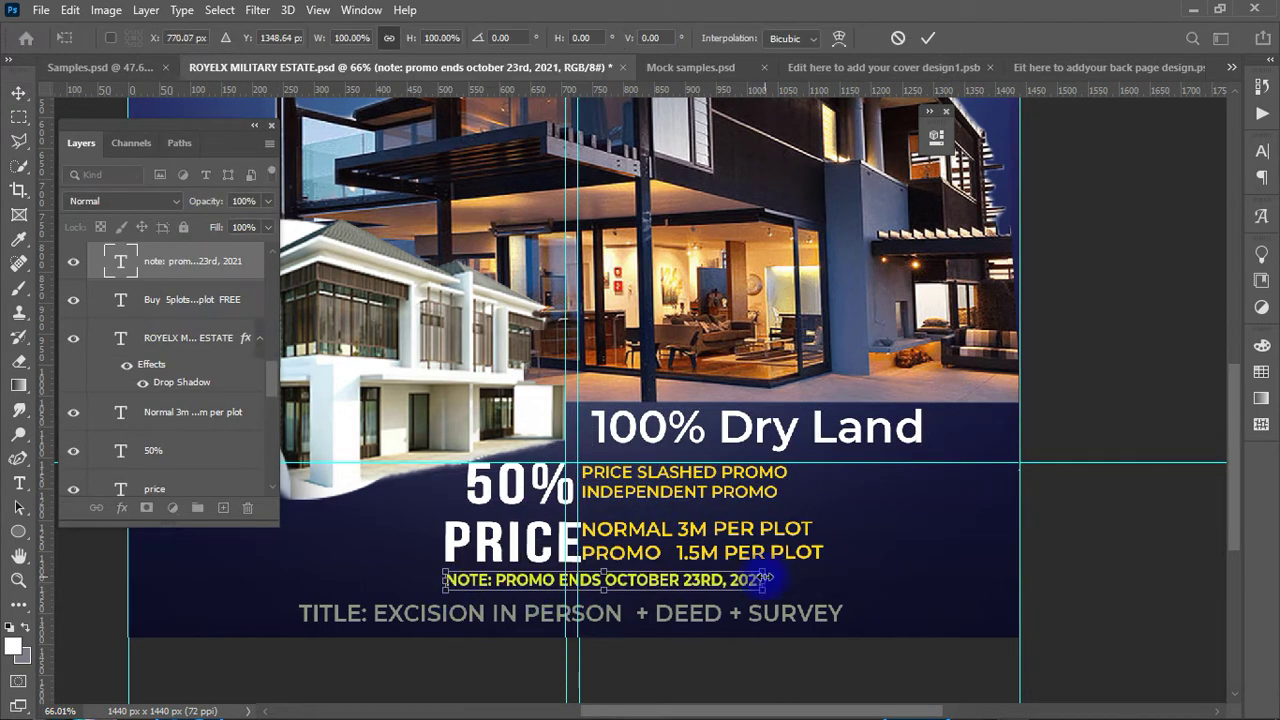
left_click(930, 40)
left_click(760, 613)
left_click(254, 125)
key("ctrl+0")
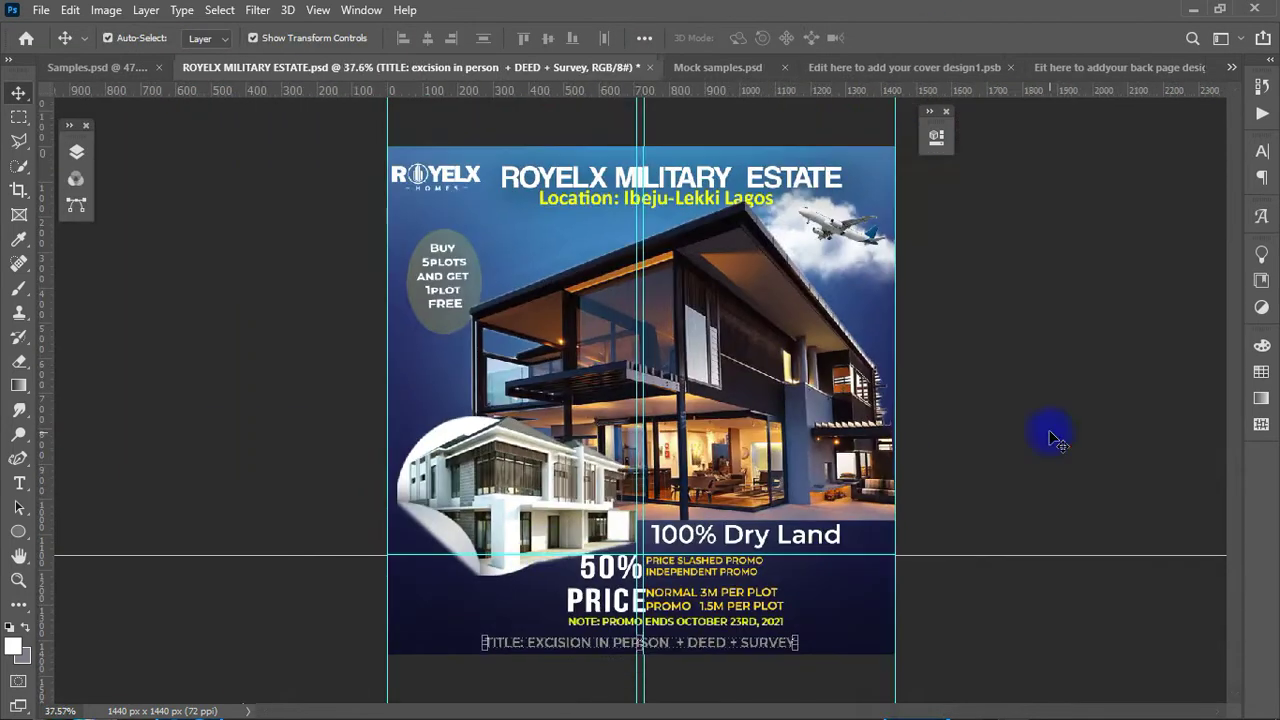
Save the flyer document and also save a copy with Save As
left_click(40, 10)
left_click(45, 217)
left_click(40, 10)
left_click(55, 231)
left_click(1122, 688)
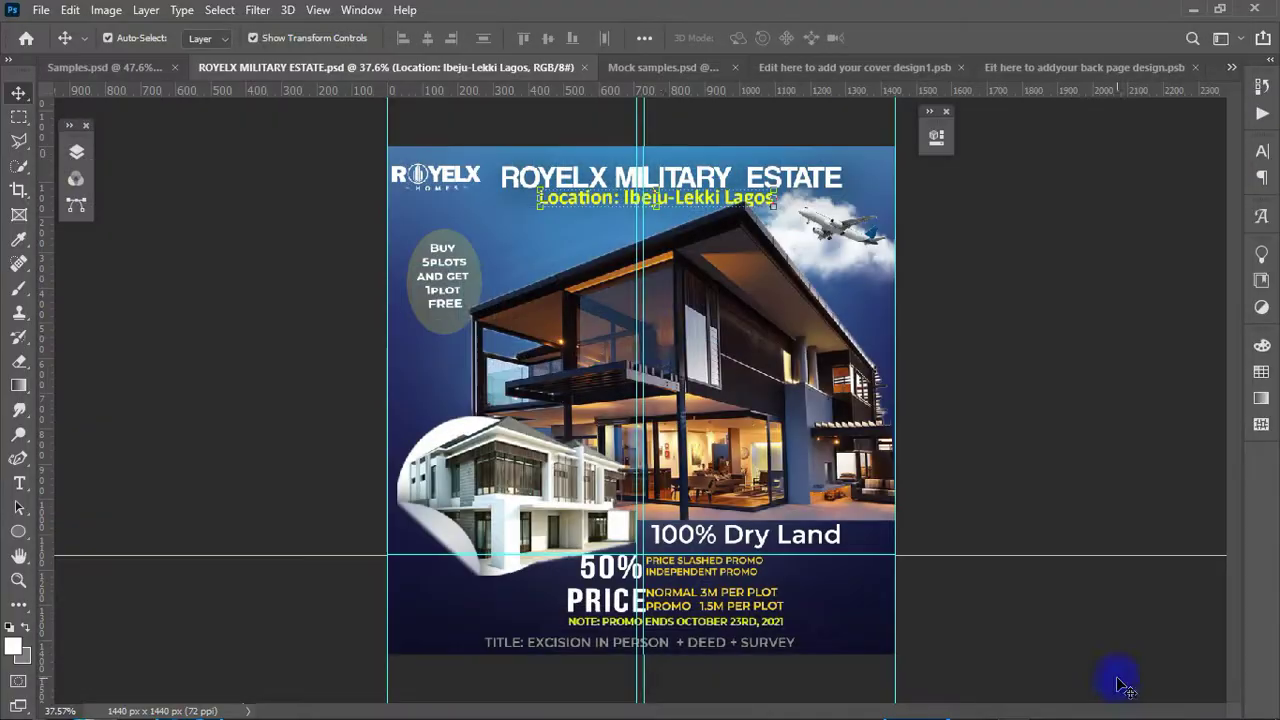
Group all flyer layers, duplicate the group and convert the copy to a Smart Object
left_click(76, 152)
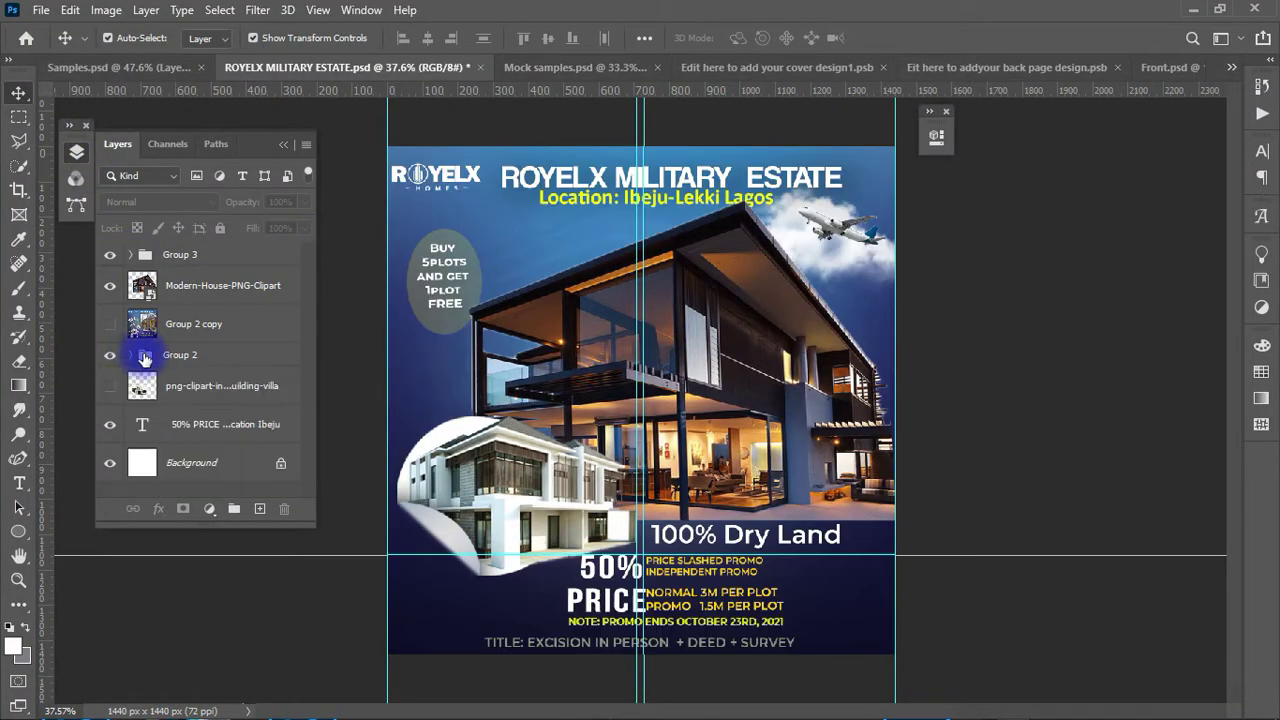
left_click(214, 434, "shift")
key("ctrl+g")
key("ctrl+j")
right_click(257, 257)
left_click(271, 260)
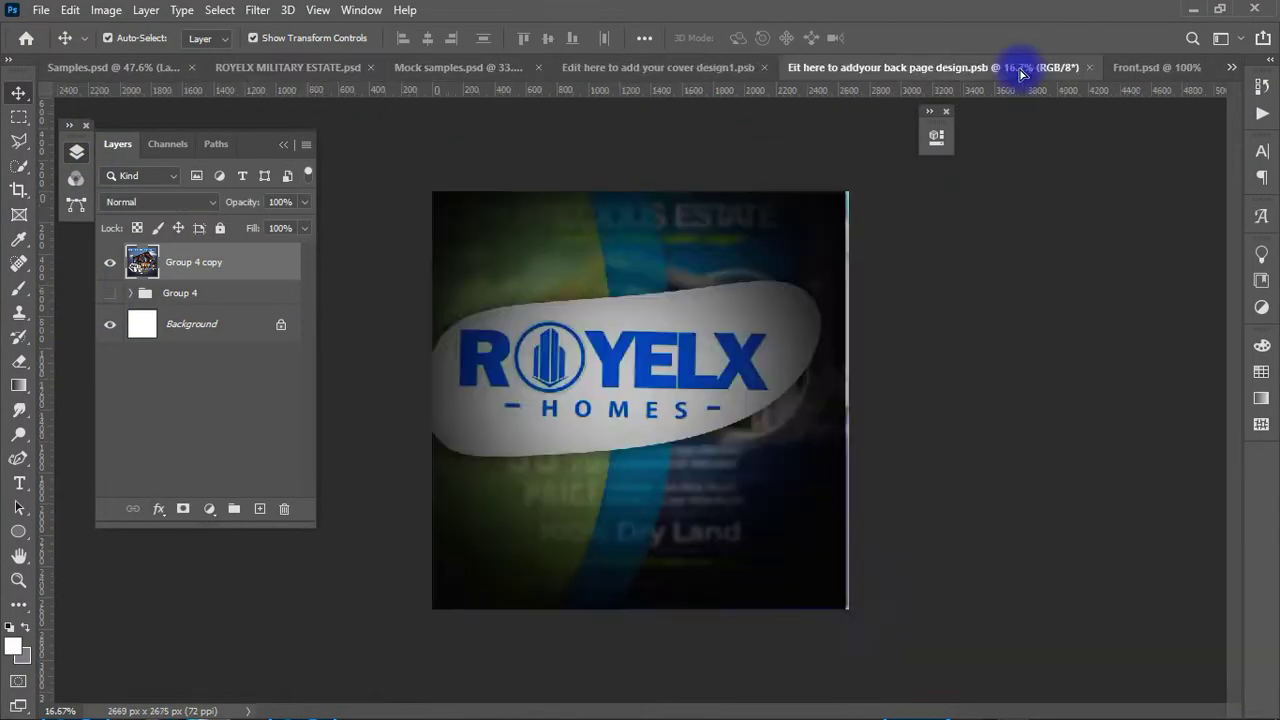
Place the flyer Smart Object into the cover mockup and resize it to fill the frame
left_click_drag(358, 234, 640, 400)
key("ctrl+t")
left_click_drag(900, 140, 943, 194)
mouse_move(434, 549)
left_mouse_down()
mouse_move(419, 590)
mouse_move(395, 601)
left_mouse_up()
key("Return")
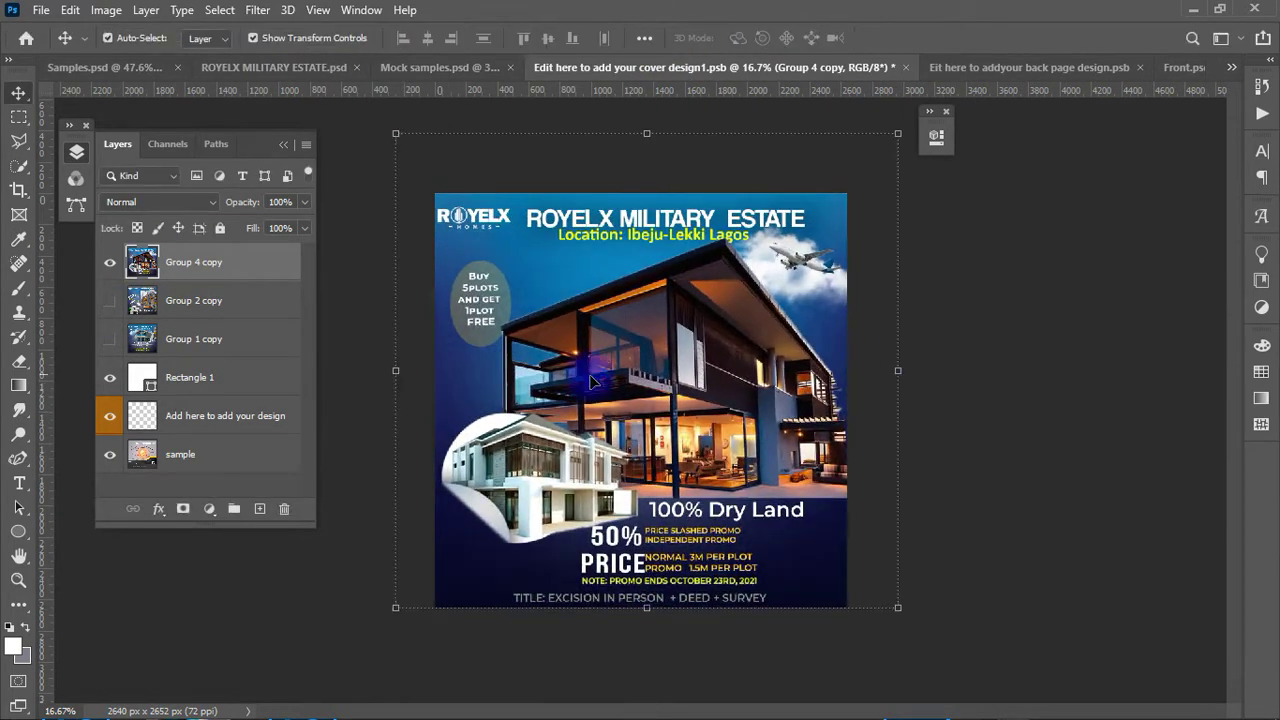
Check the mockup scene, cover and back page documents, committing the yellow ellipse change
left_click(445, 67)
left_click(800, 67)
left_click(980, 67)
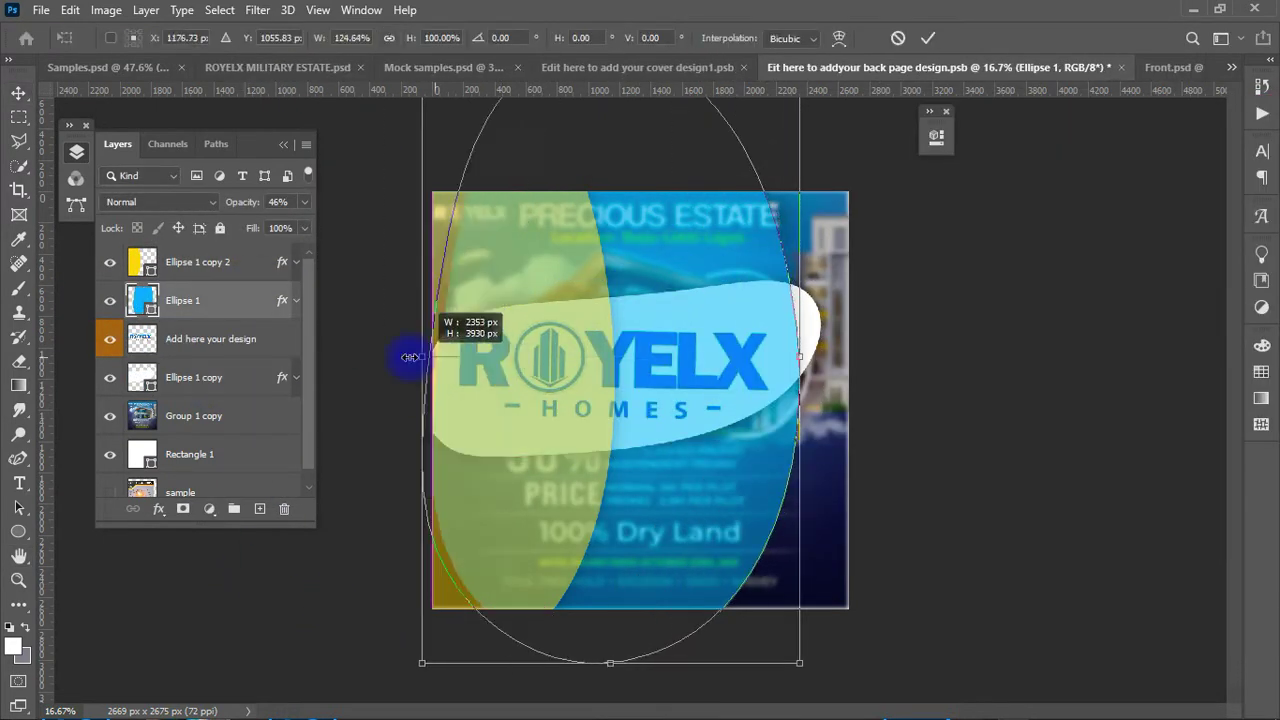
key("Return")
left_click(600, 337)
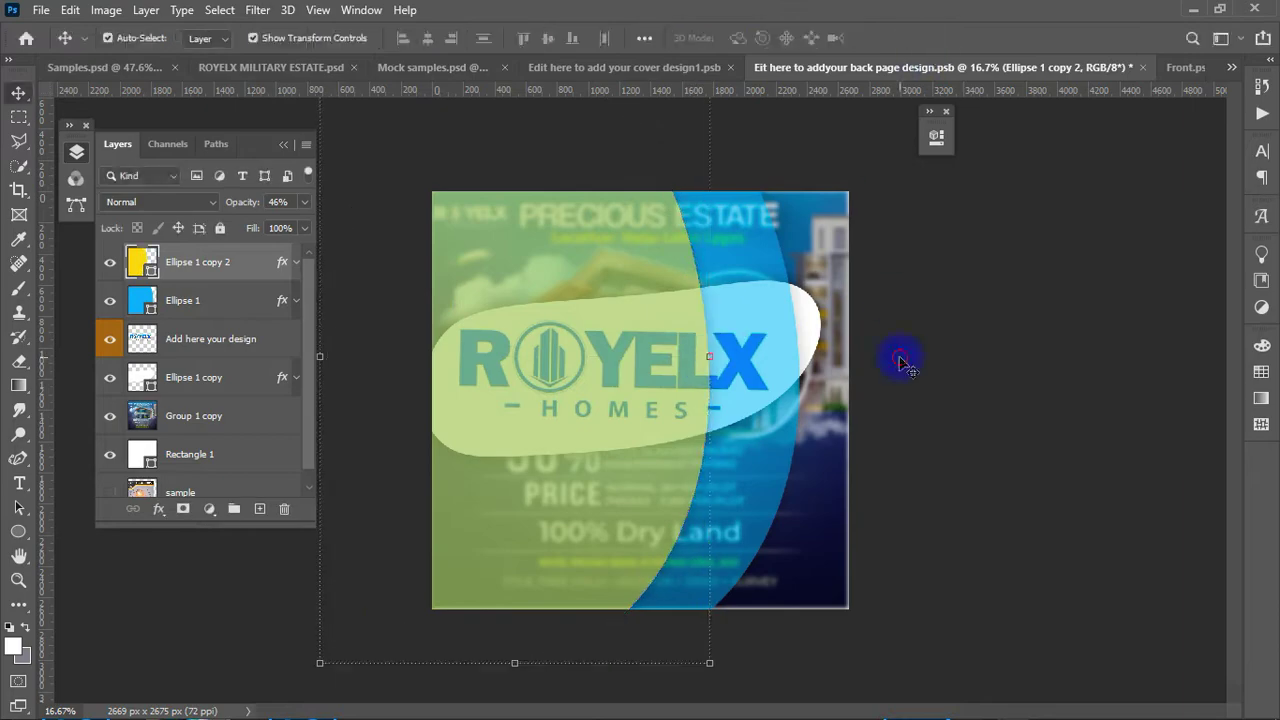
left_click(637, 68)
left_click(402, 68)
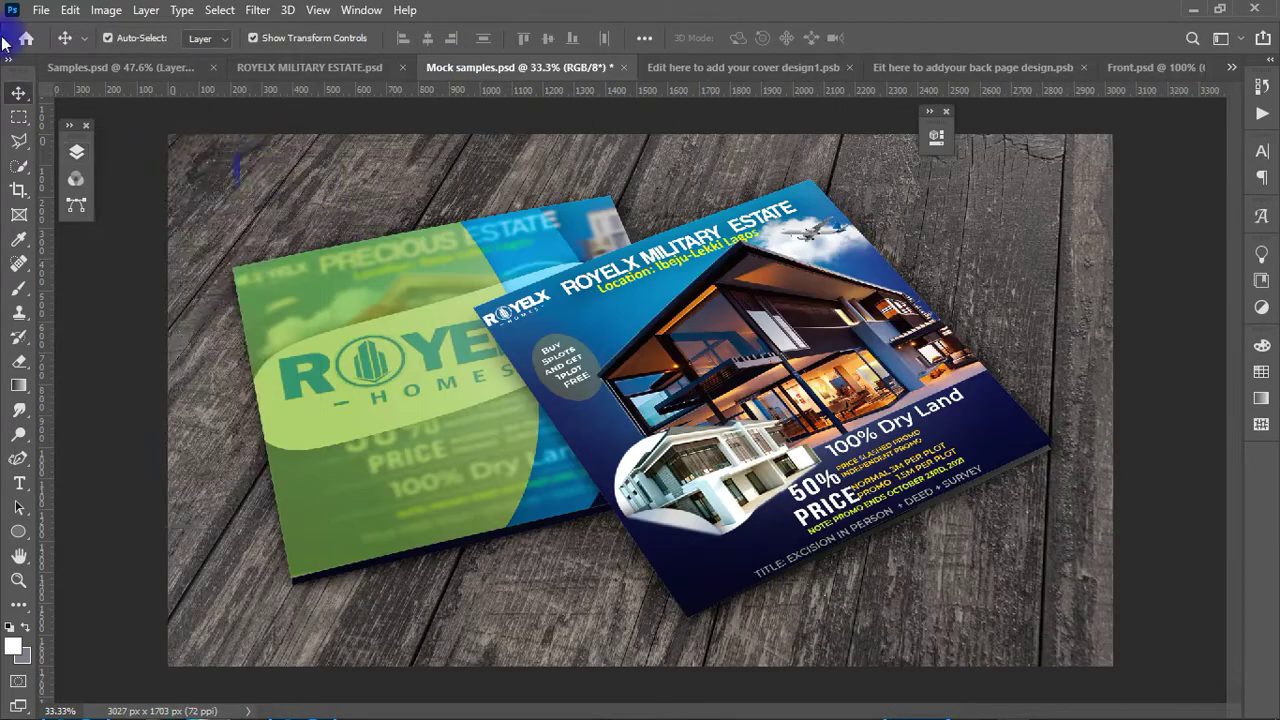
Save the mockup scene with Save As, starting the file name 'ROYE'
key("ctrl+shift+s")
type("r")
key("BackSpace")
type("RO")
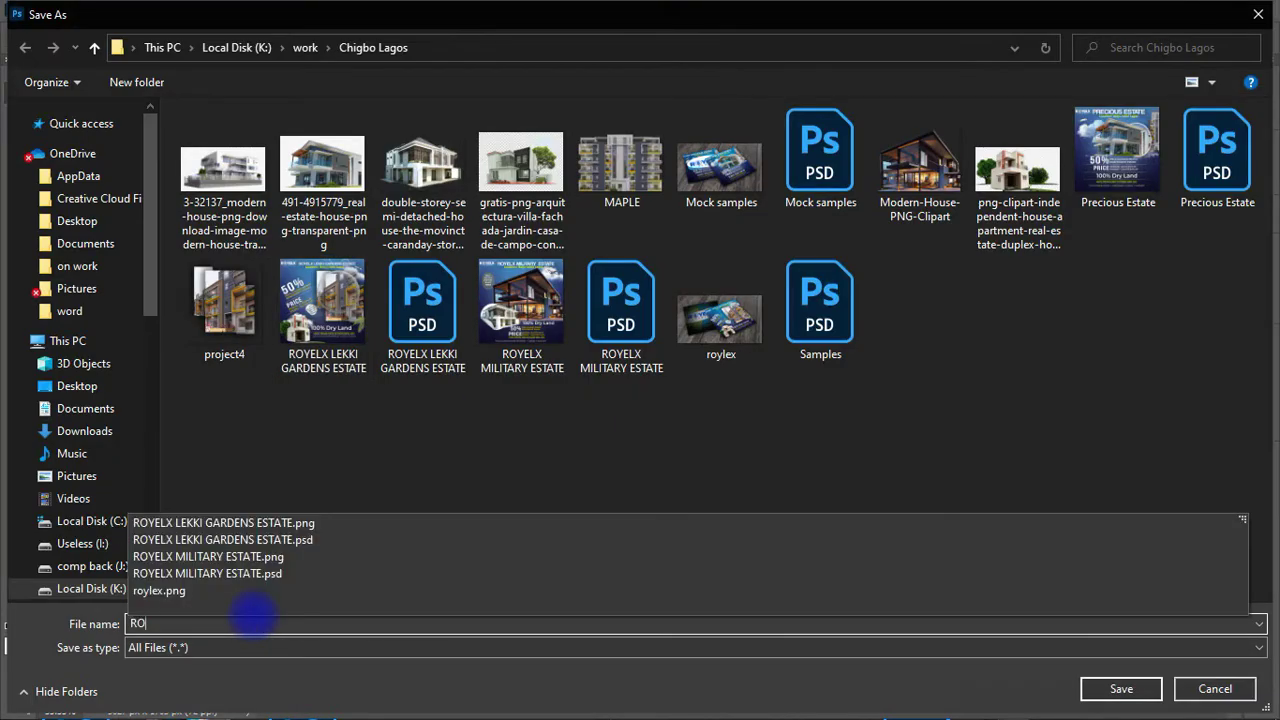
type("YE")
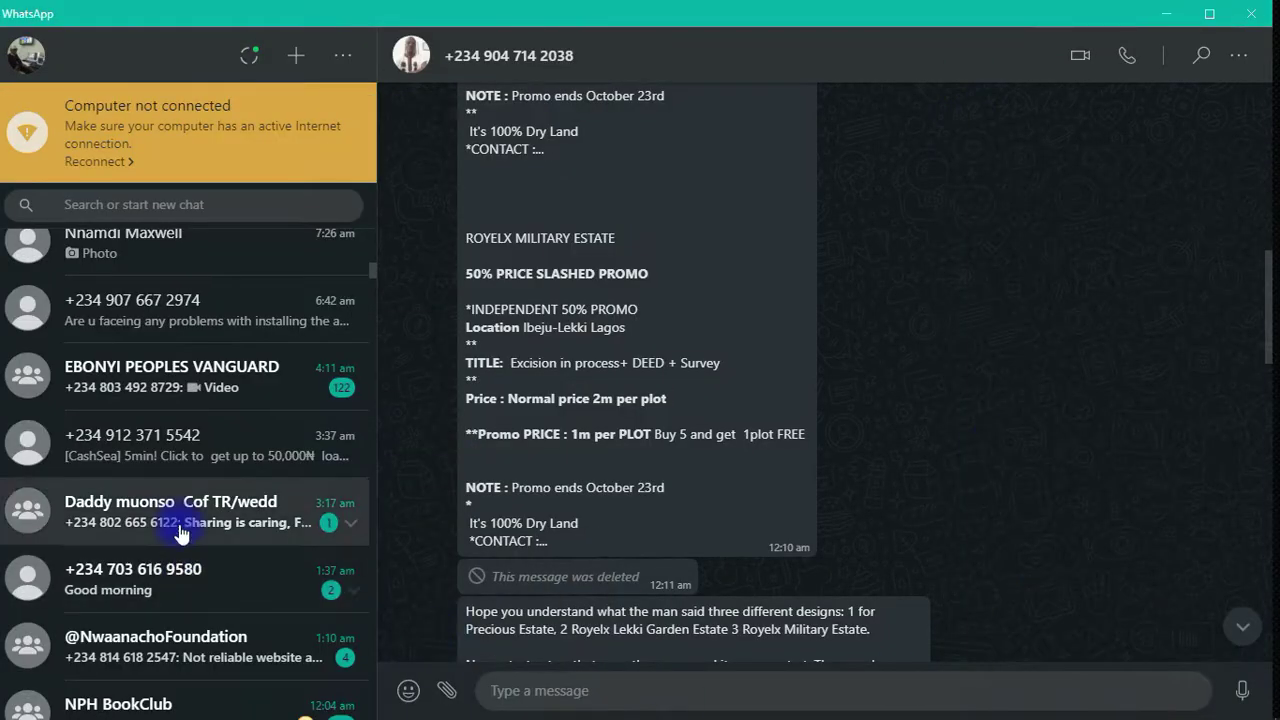
Attach the finished PNG files from the project folder as documents and send them
scroll(286, 486, "up", 4)
scroll(286, 486, "up", 5)
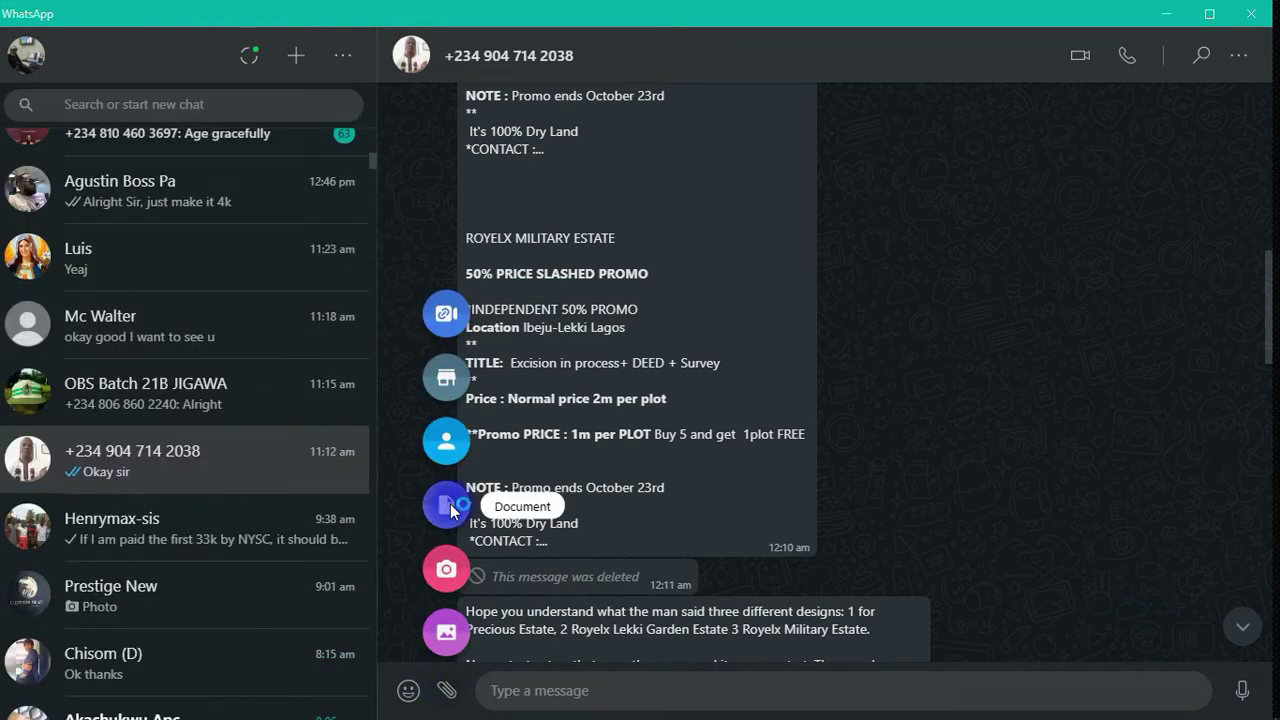
left_click(451, 511)
scroll(94, 480, "down", 5)
left_click(126, 443)
scroll(437, 413, "down", 1)
double_click(230, 191)
left_click(757, 150)
left_click(757, 440, "ctrl")
key("Return")
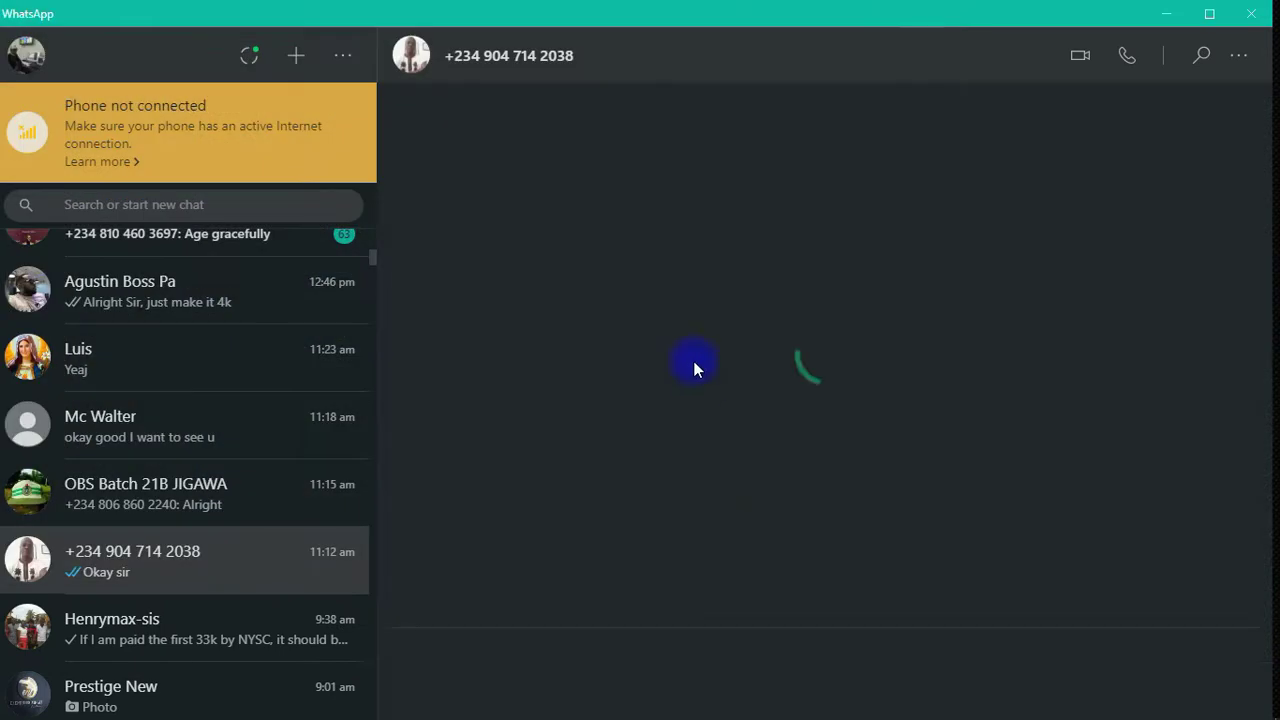
Browse the chat list and open another contact's chat
scroll(323, 486, "up", 3)
scroll(257, 543, "up", 5)
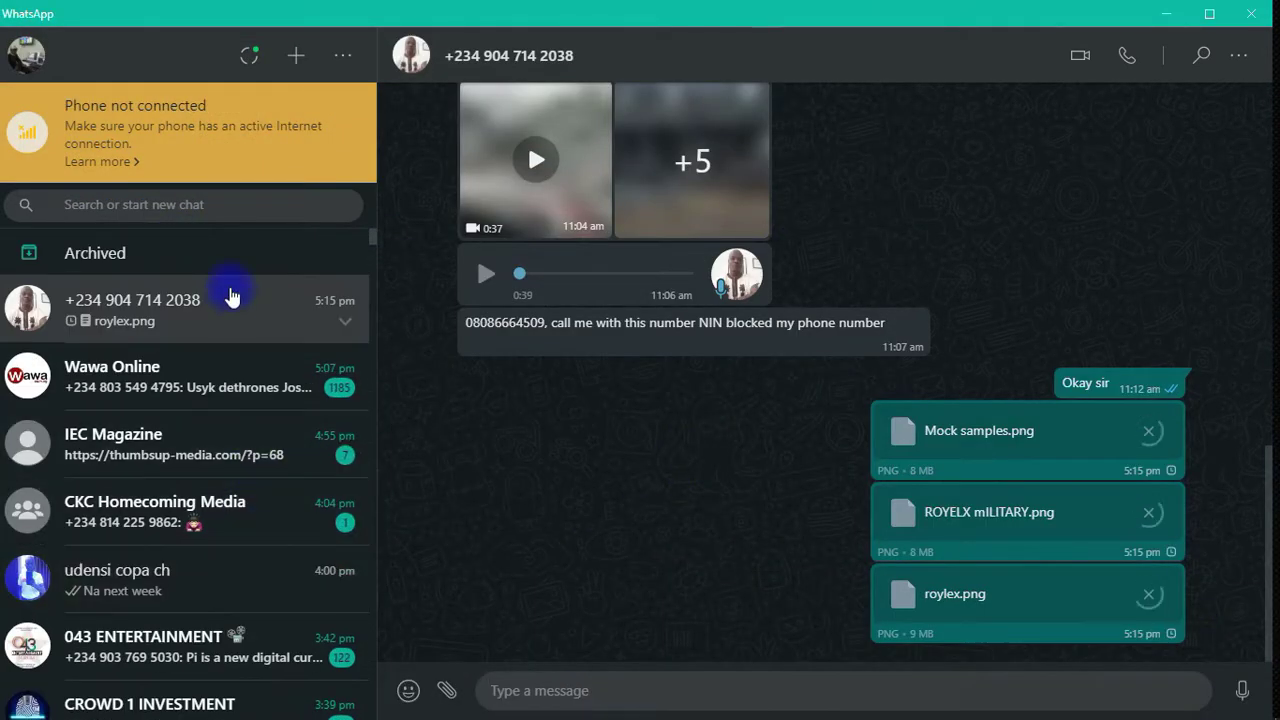
scroll(230, 307, "down", 5)
scroll(183, 600, "down", 5)
left_click(190, 590)
left_click(194, 528)
scroll(975, 415, "down", 5)
left_click(914, 606)
Attach documents and select the ROYELX MILITARY ESTATE, Precious Estate and LEKKI GARDENS flyers
left_click(446, 690)
left_click(446, 631)
left_click(436, 325, "ctrl")
left_click(219, 325, "ctrl")
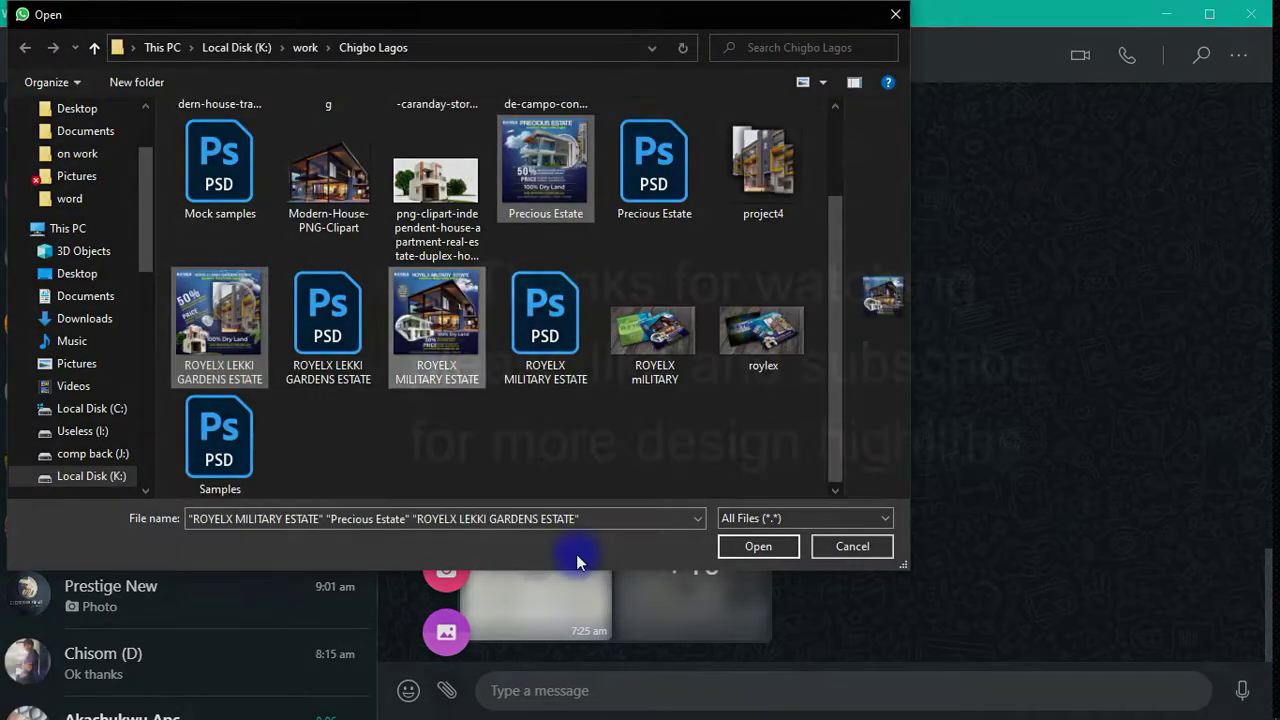